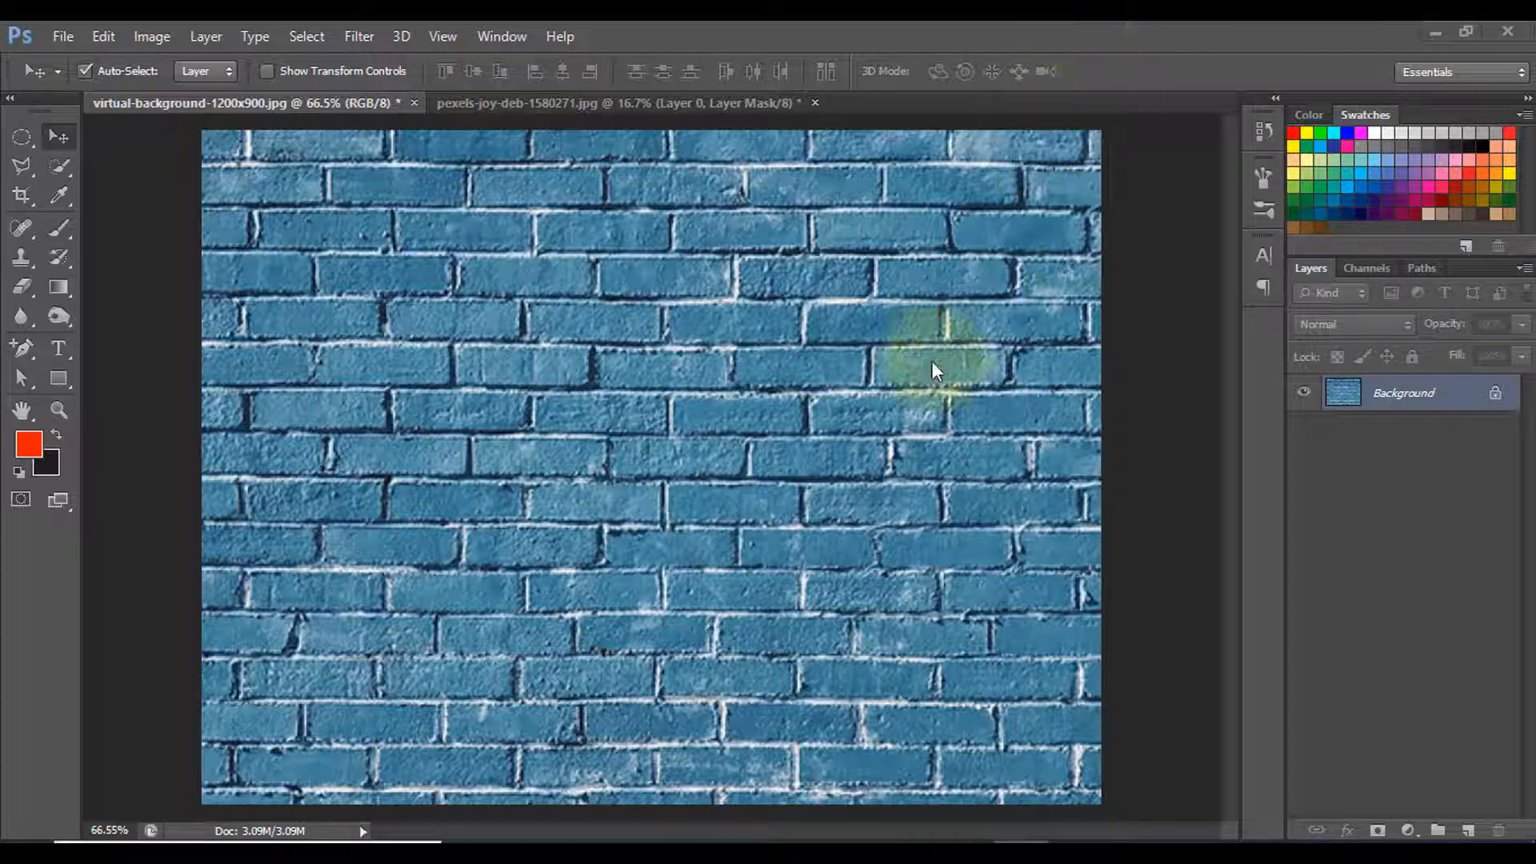
- Copy the masked woman into the brick wall image and scale her to about 32% along the wall's right edge
left_click(622, 105)
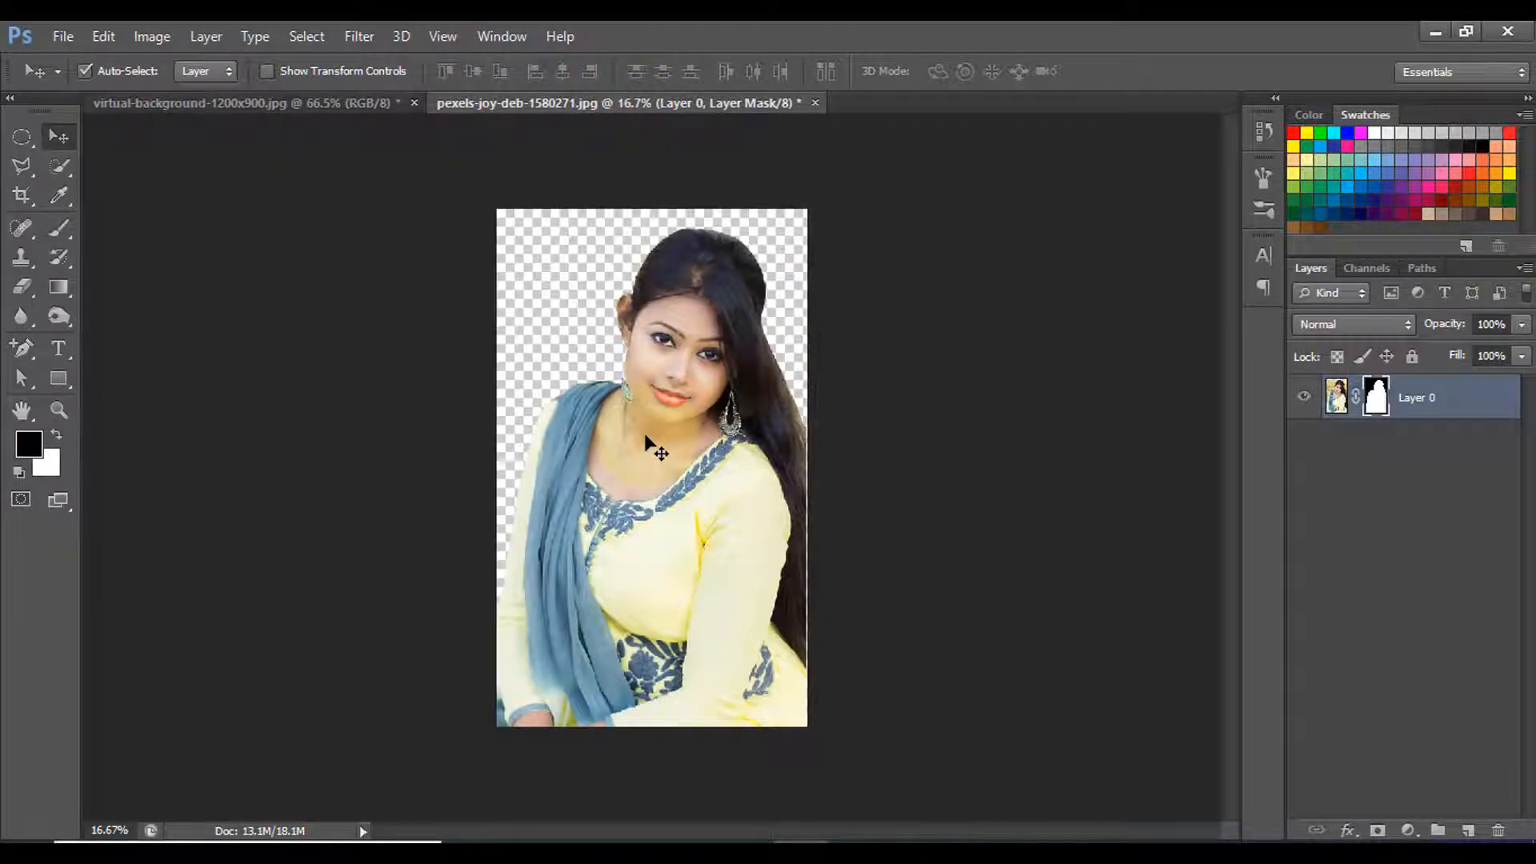
left_click_drag(666, 406, 617, 369)
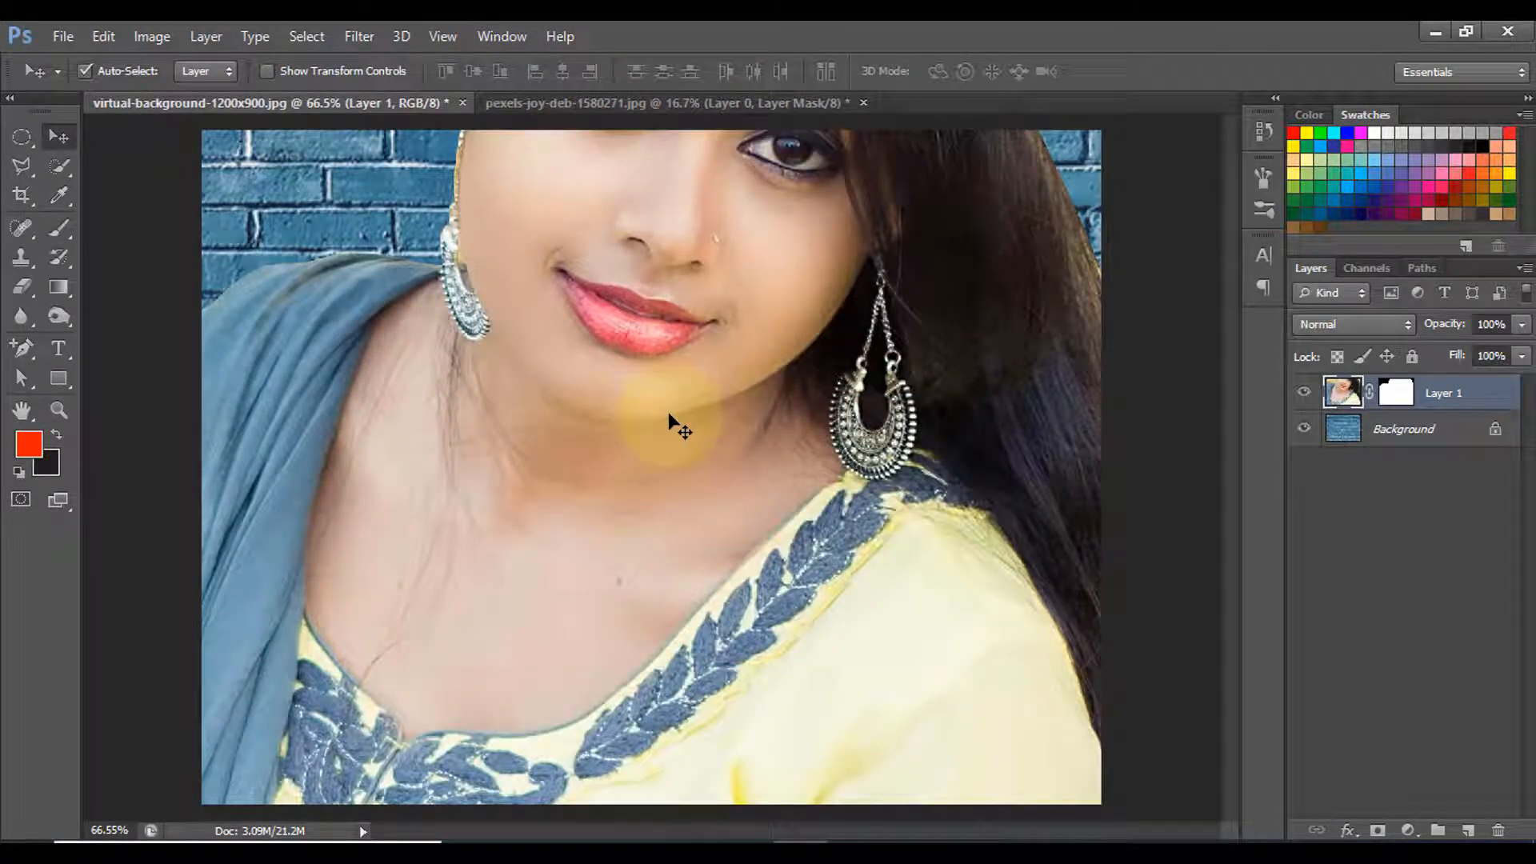
key("ctrl+t")
scroll(685, 448, "down", 6)
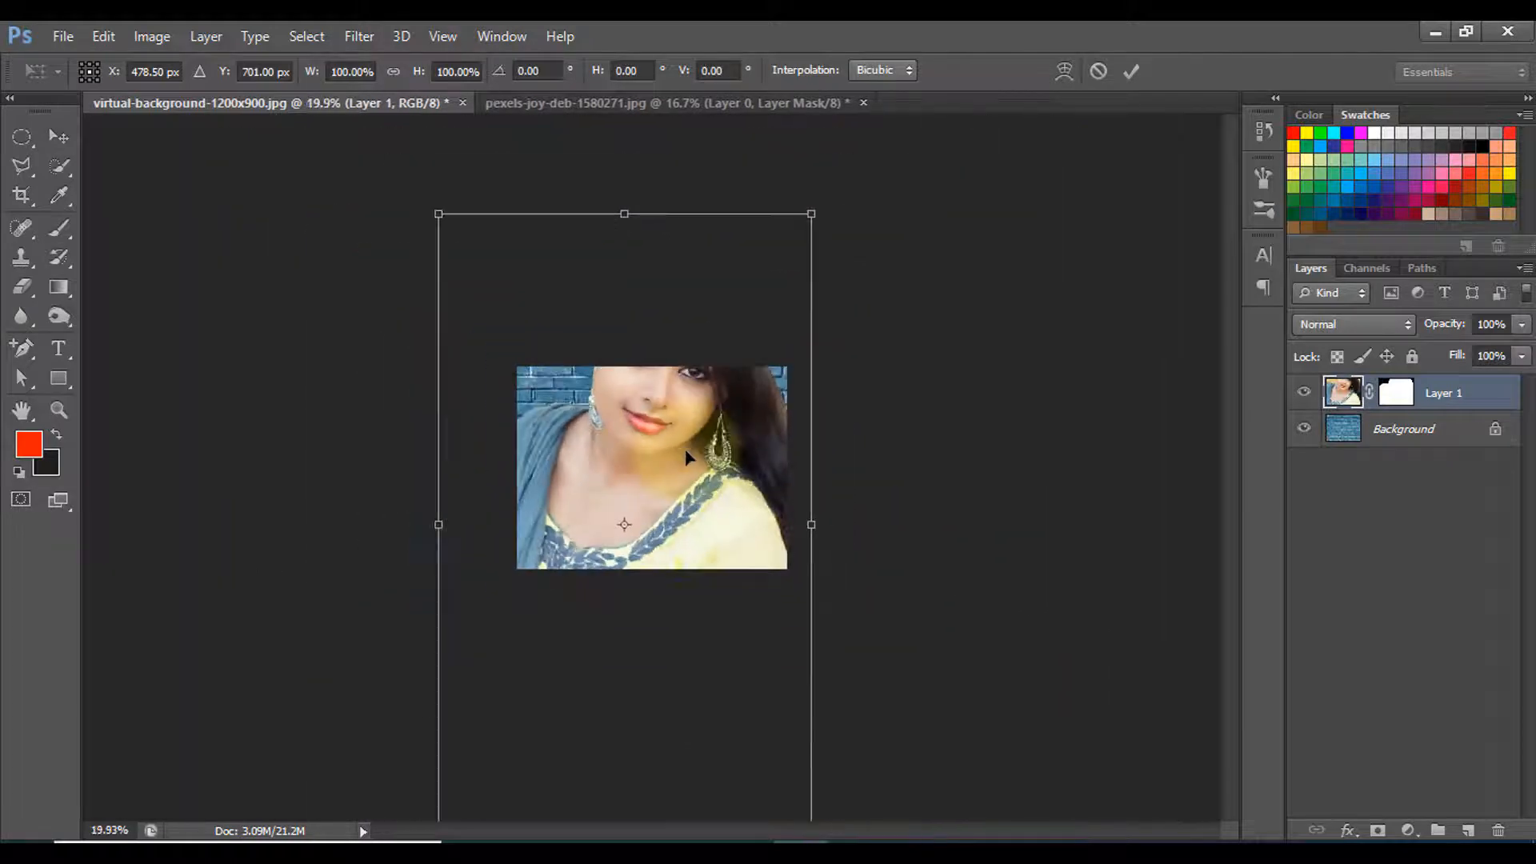
left_click_drag(439, 214, 568, 432)
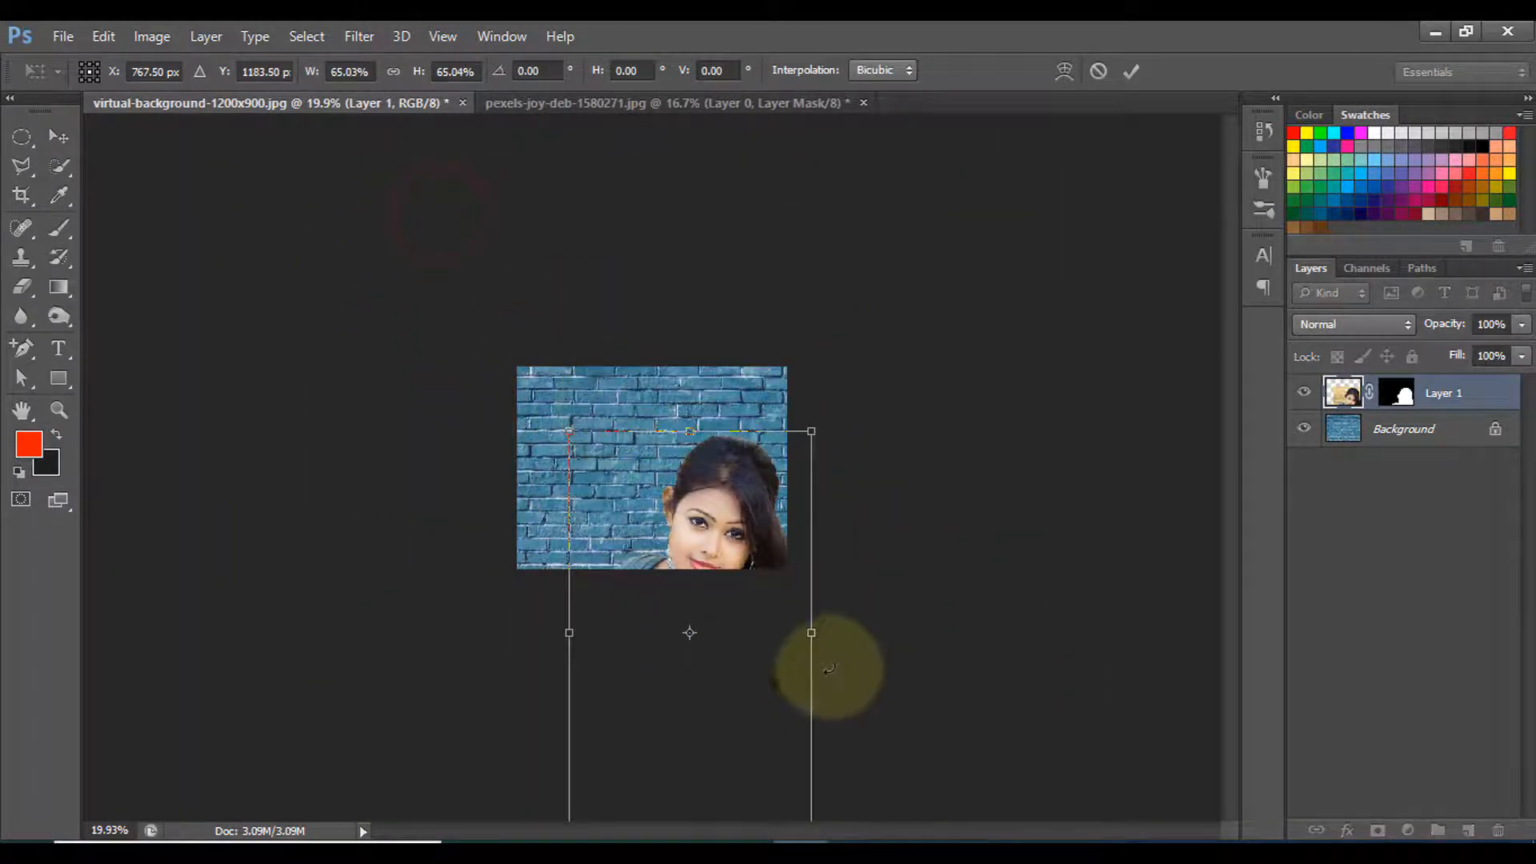
scroll(768, 740, "down", 1)
left_click_drag(763, 717, 671, 567)
scroll(671, 569, "up", 7)
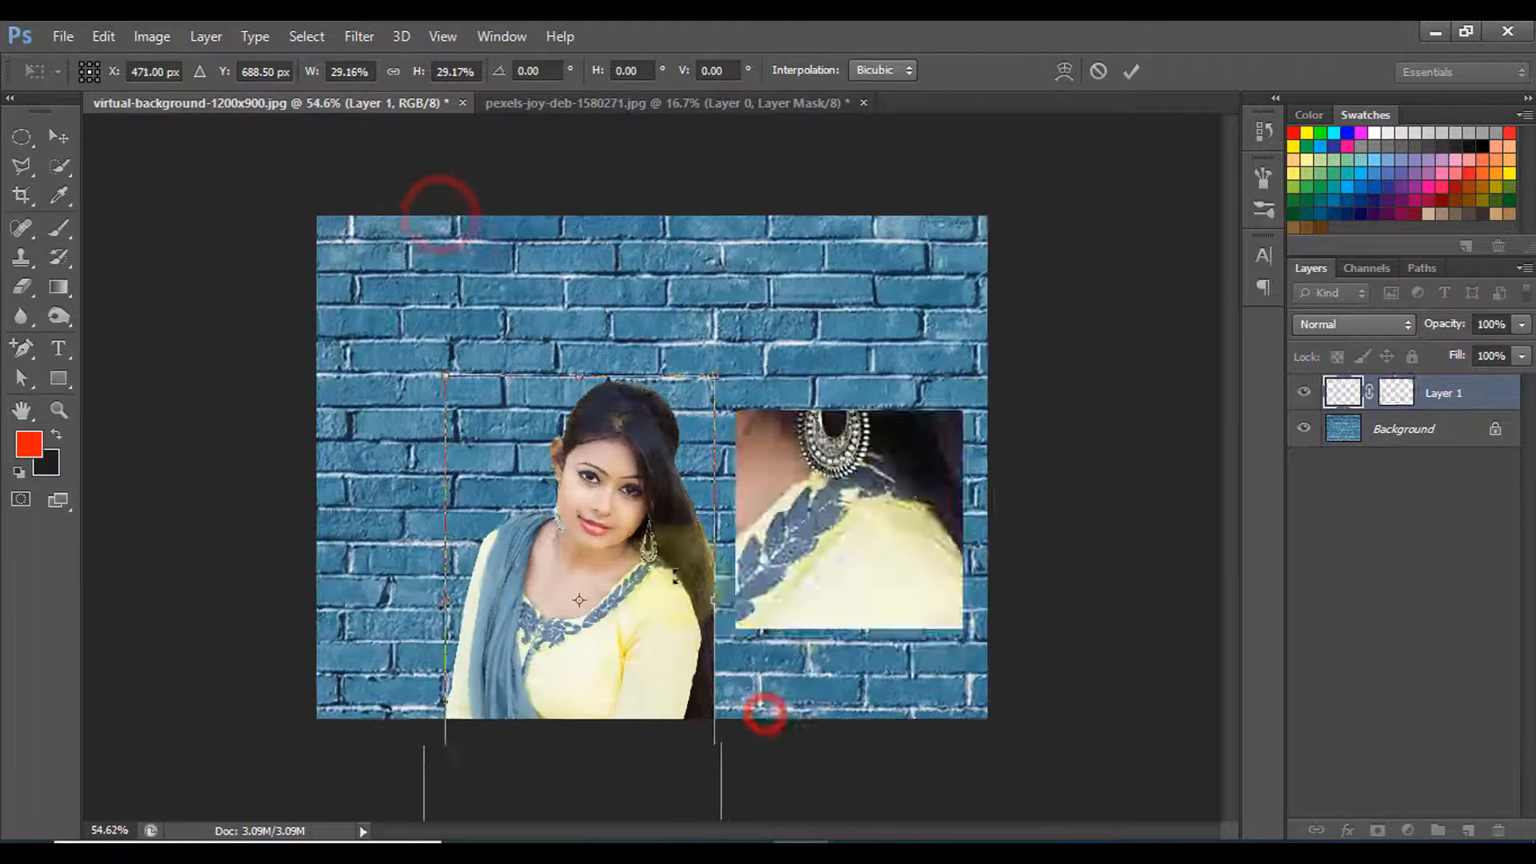
left_click_drag(615, 618, 920, 499)
left_click_drag(724, 249, 682, 213)
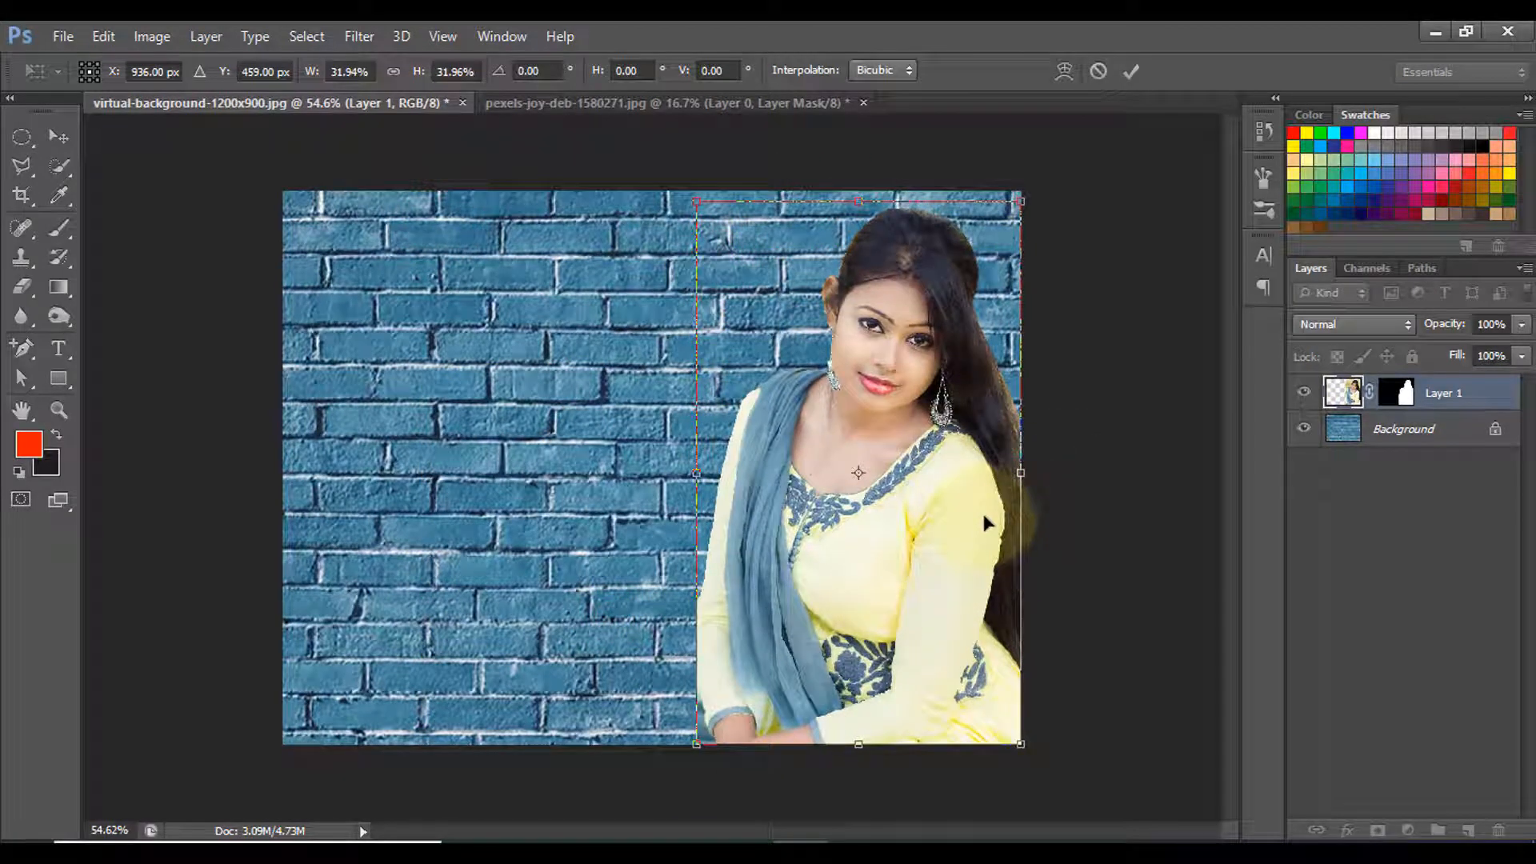
left_click(1130, 71)
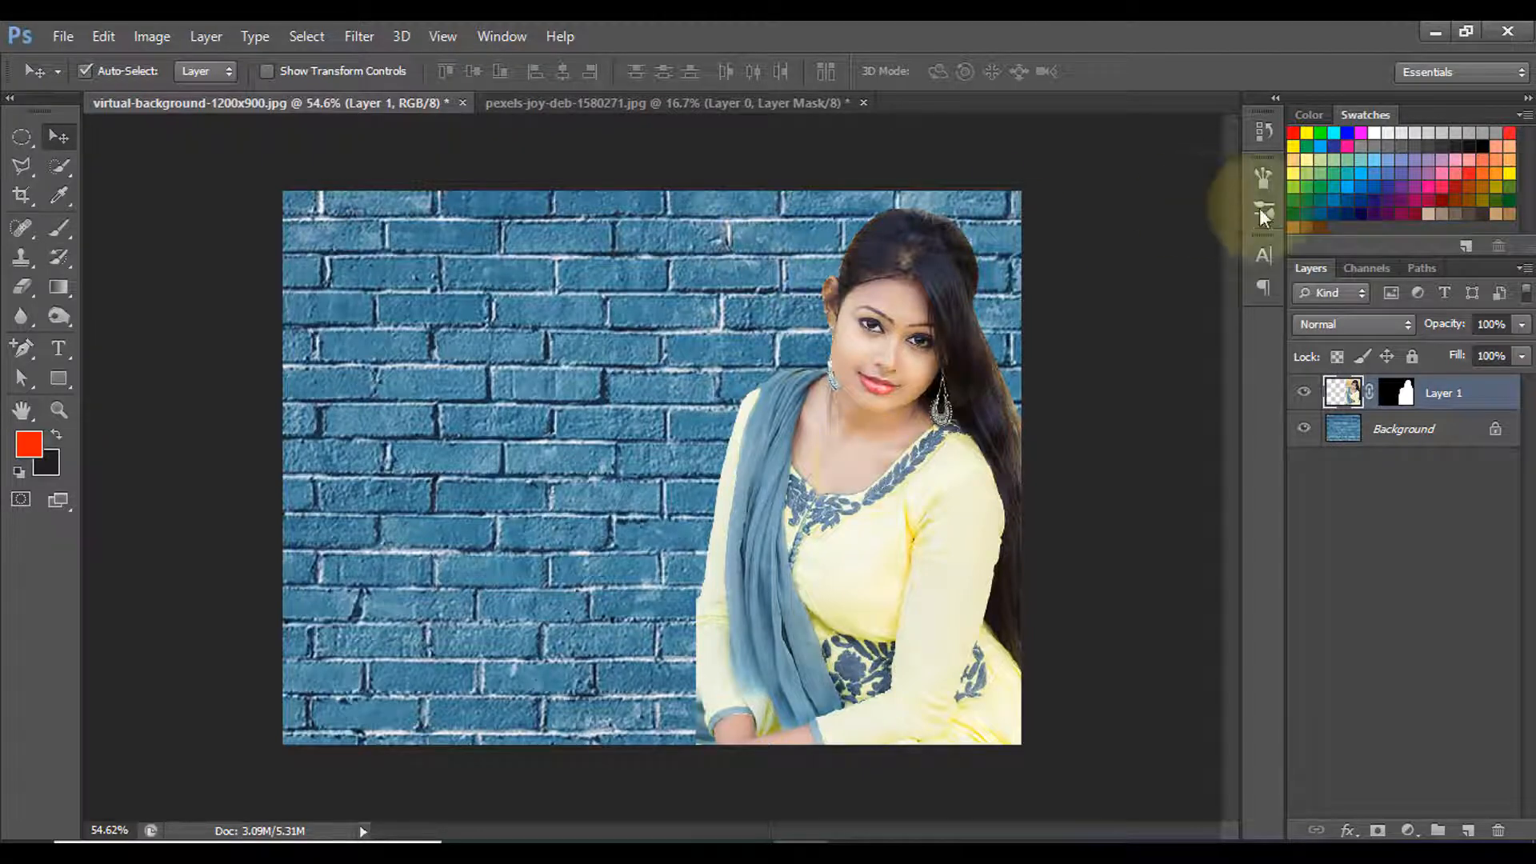
- Set the blend mode of the woman's layer to Overlay
left_click(1371, 328)
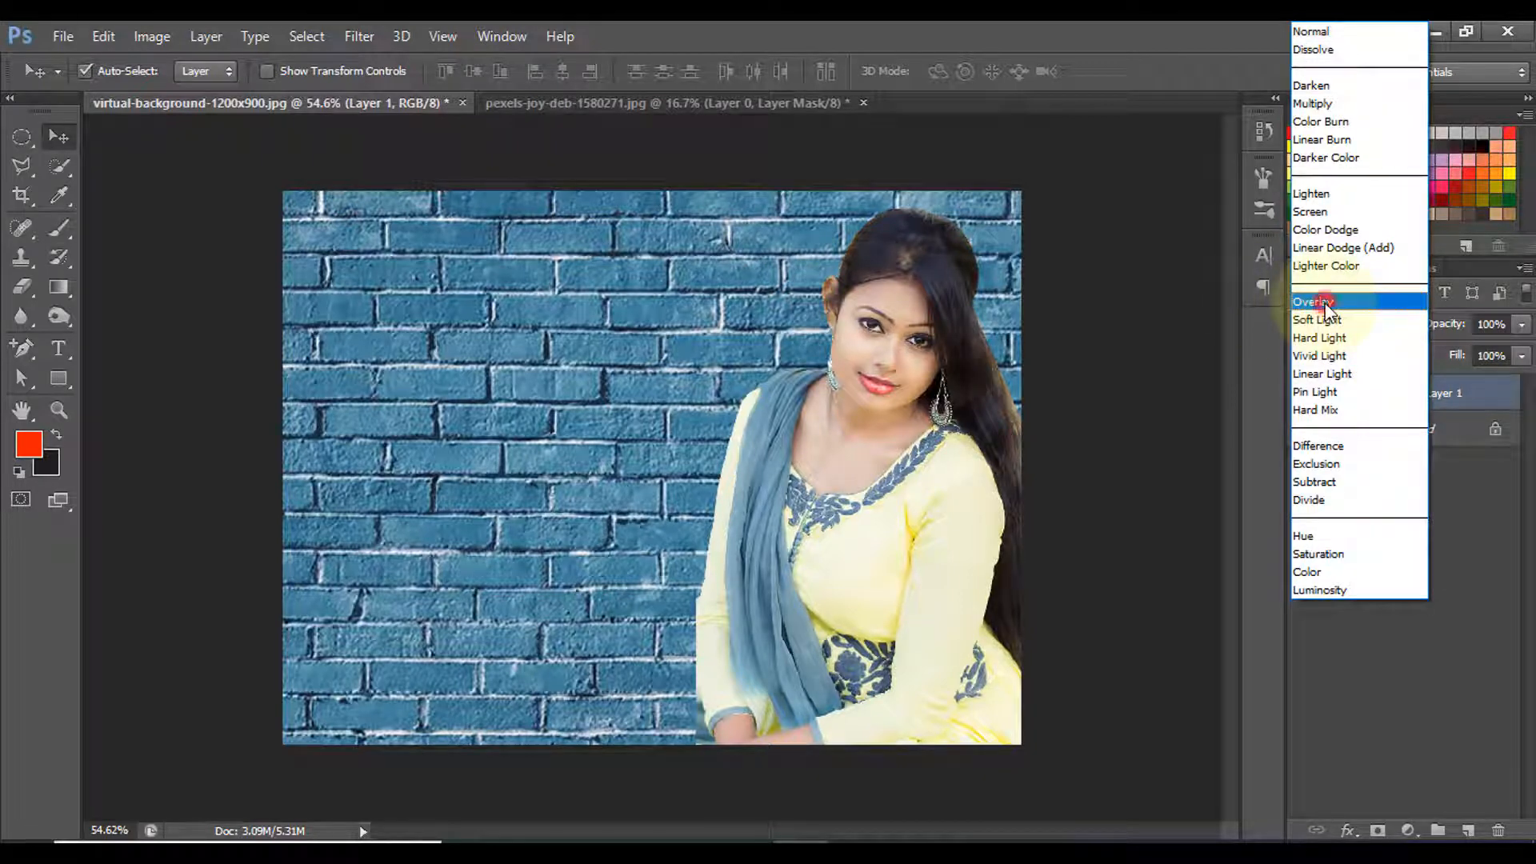
left_click(1325, 303)
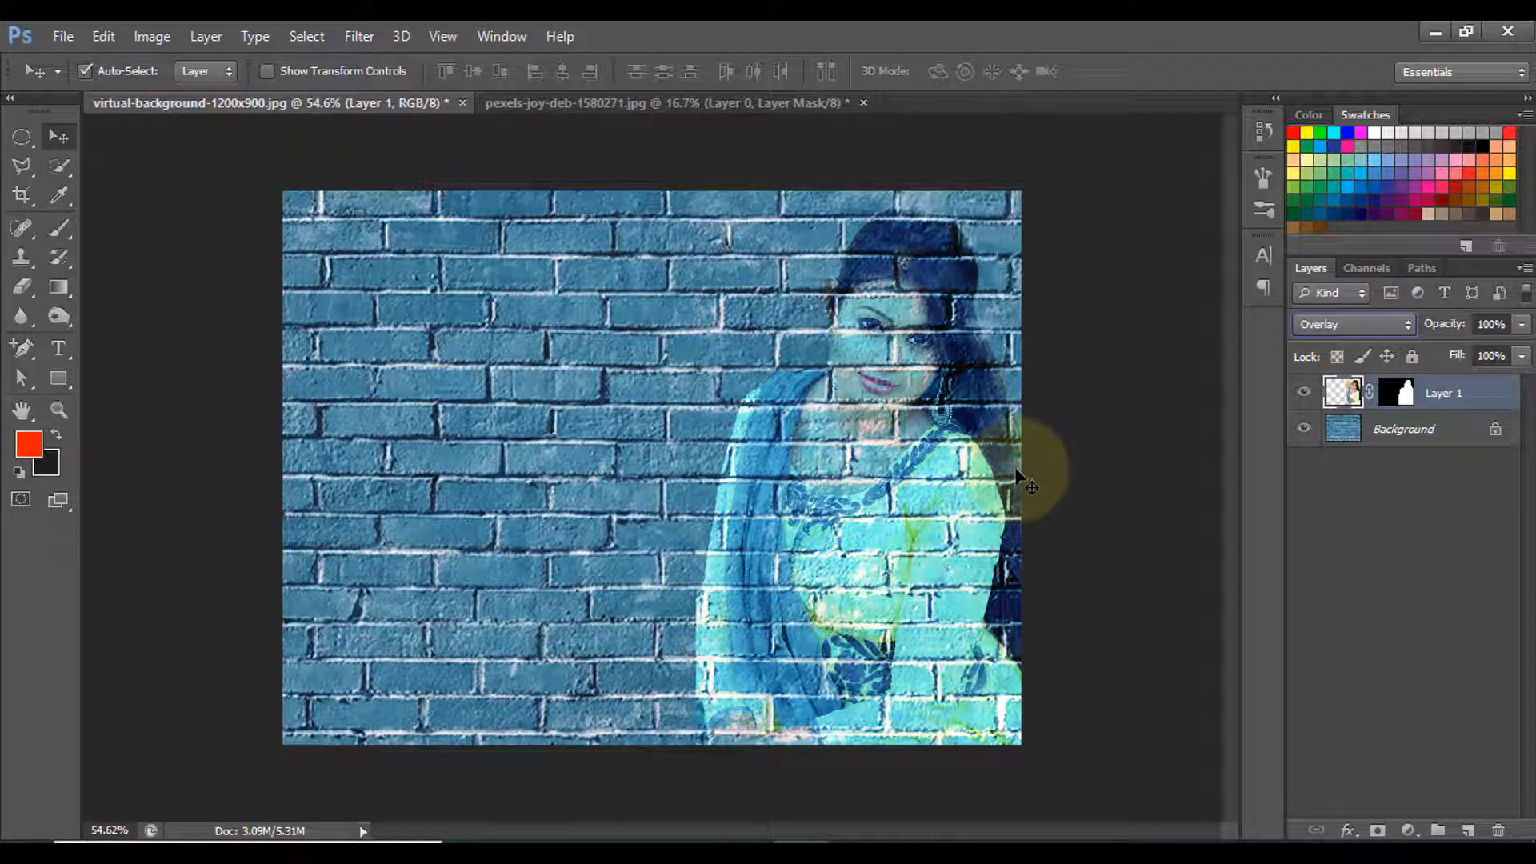
- Apply the Artistic Poster Edges filter to the woman's layer with Edge Thickness 4, Edge Intensity 2 and Posterization 3
left_click(362, 39)
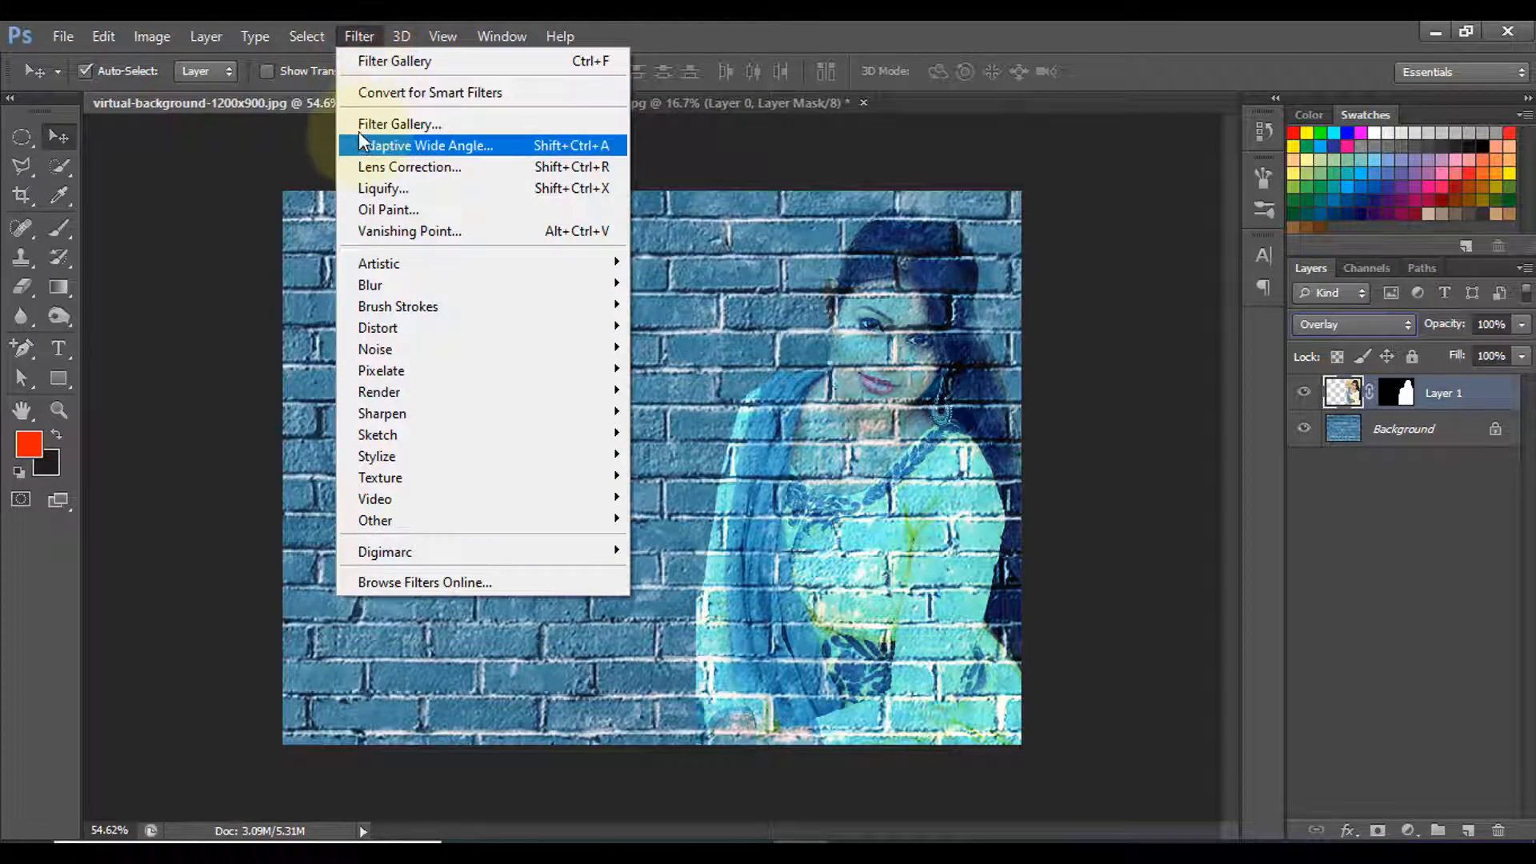
left_click(396, 125)
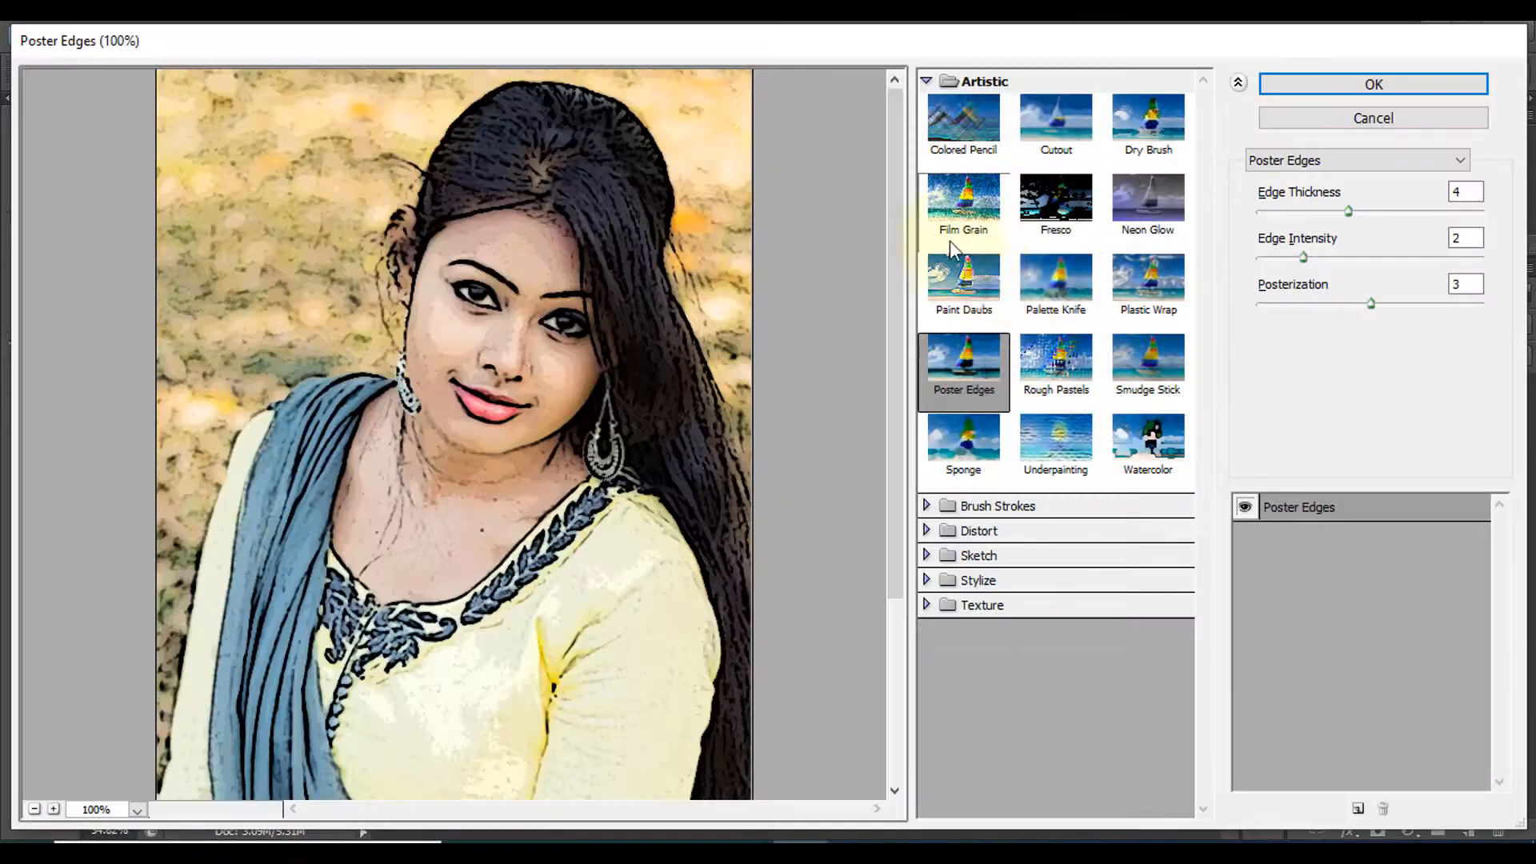
left_click(928, 83)
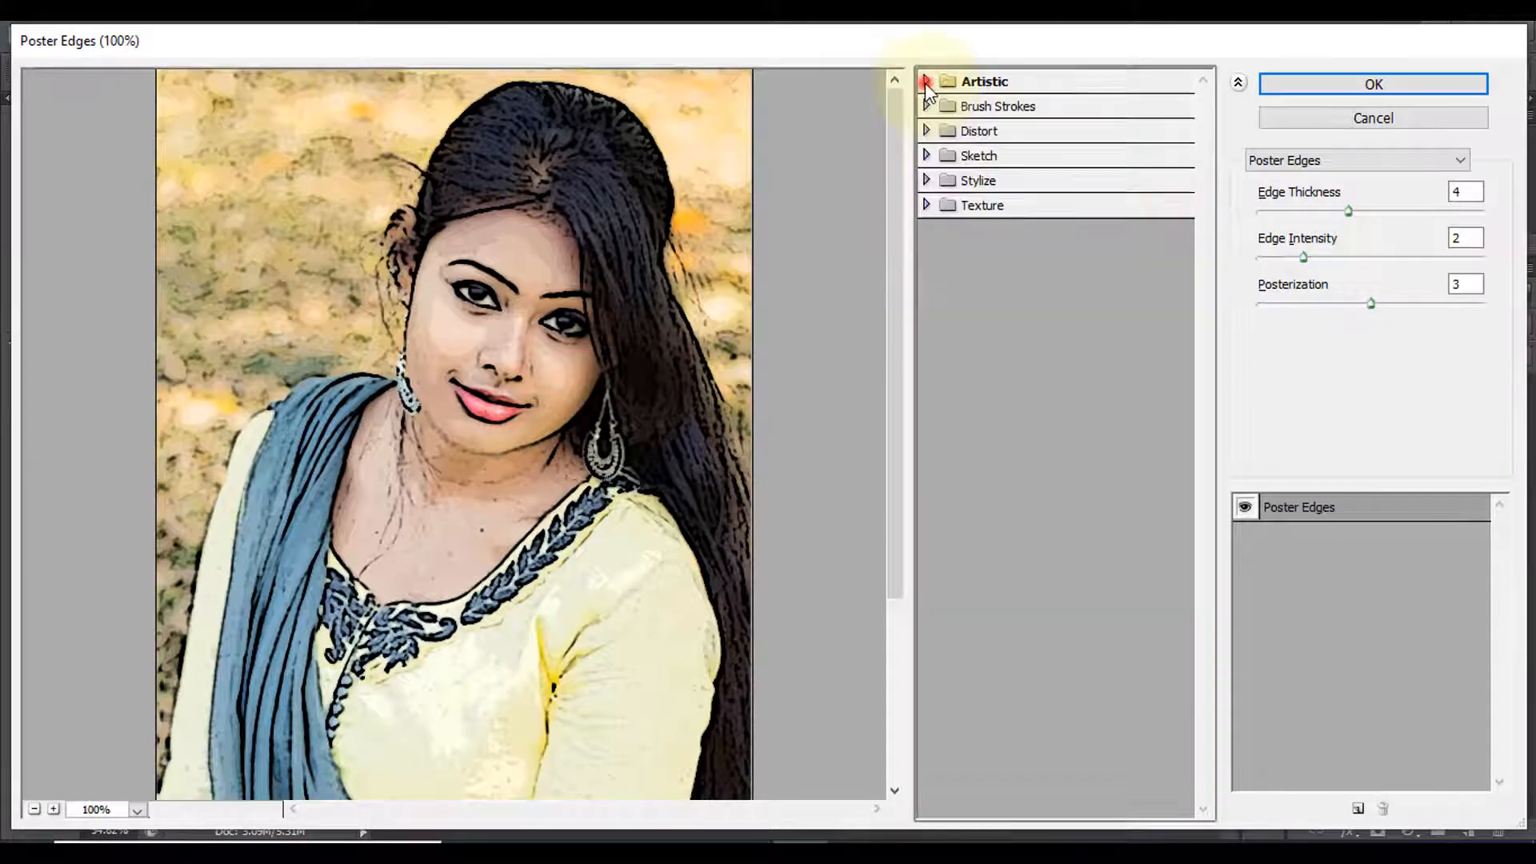
left_click(1001, 81)
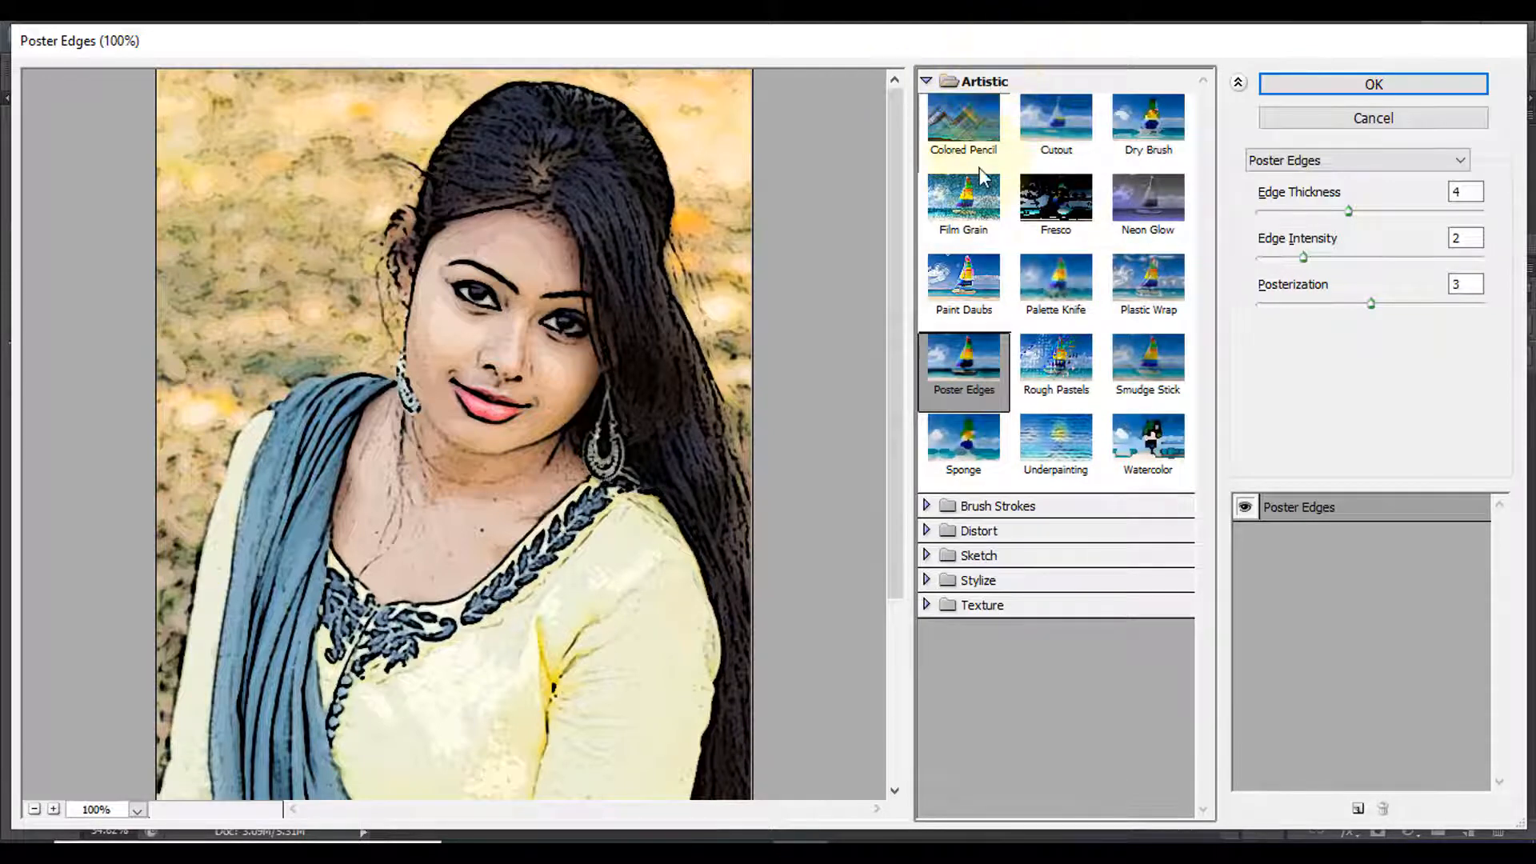
left_click(969, 372)
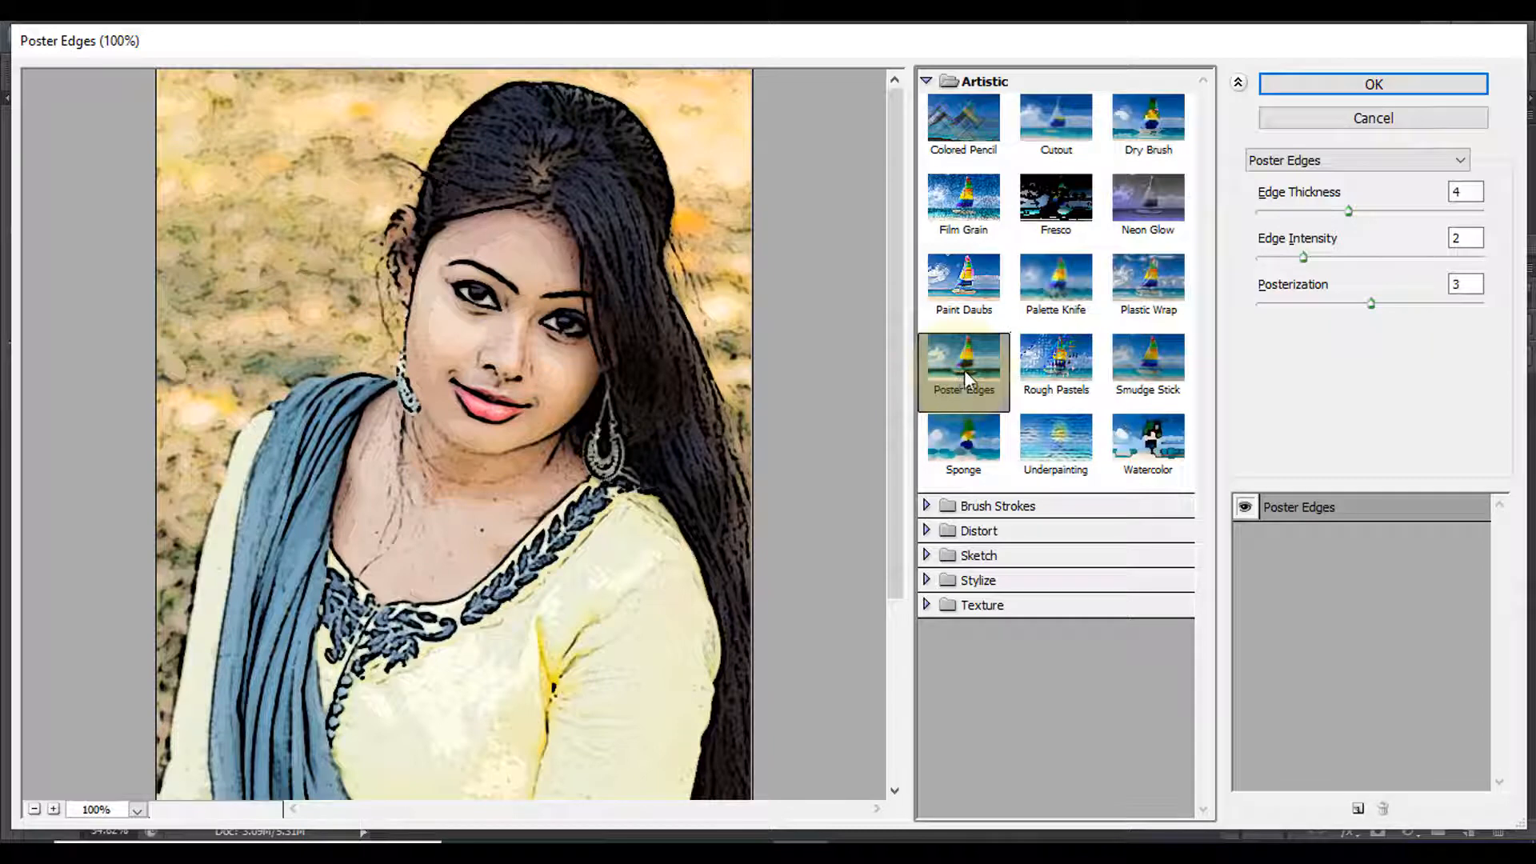
double_click(1472, 193)
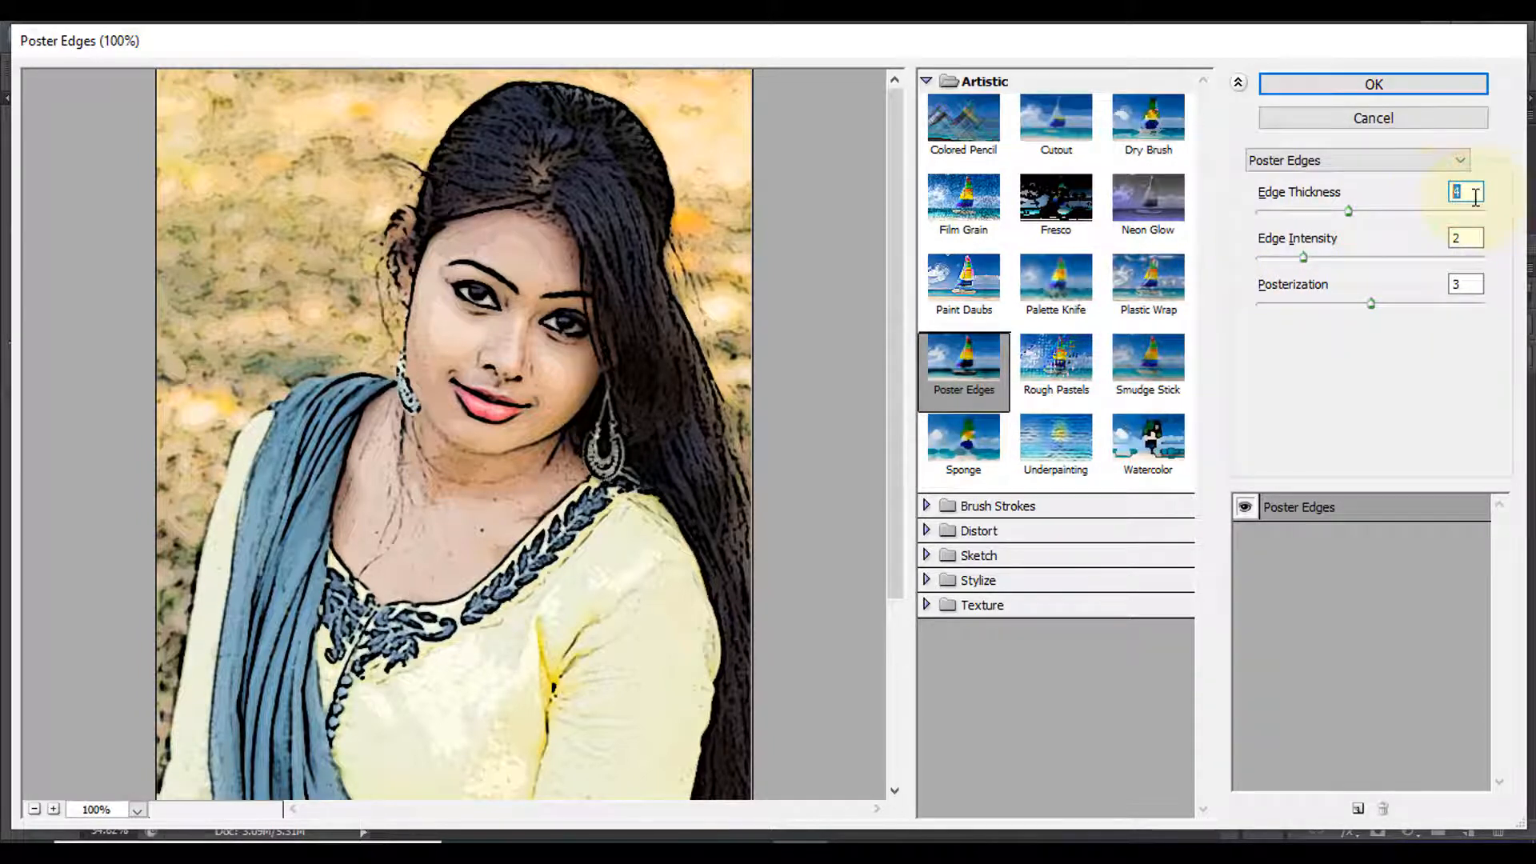
left_click(1470, 240)
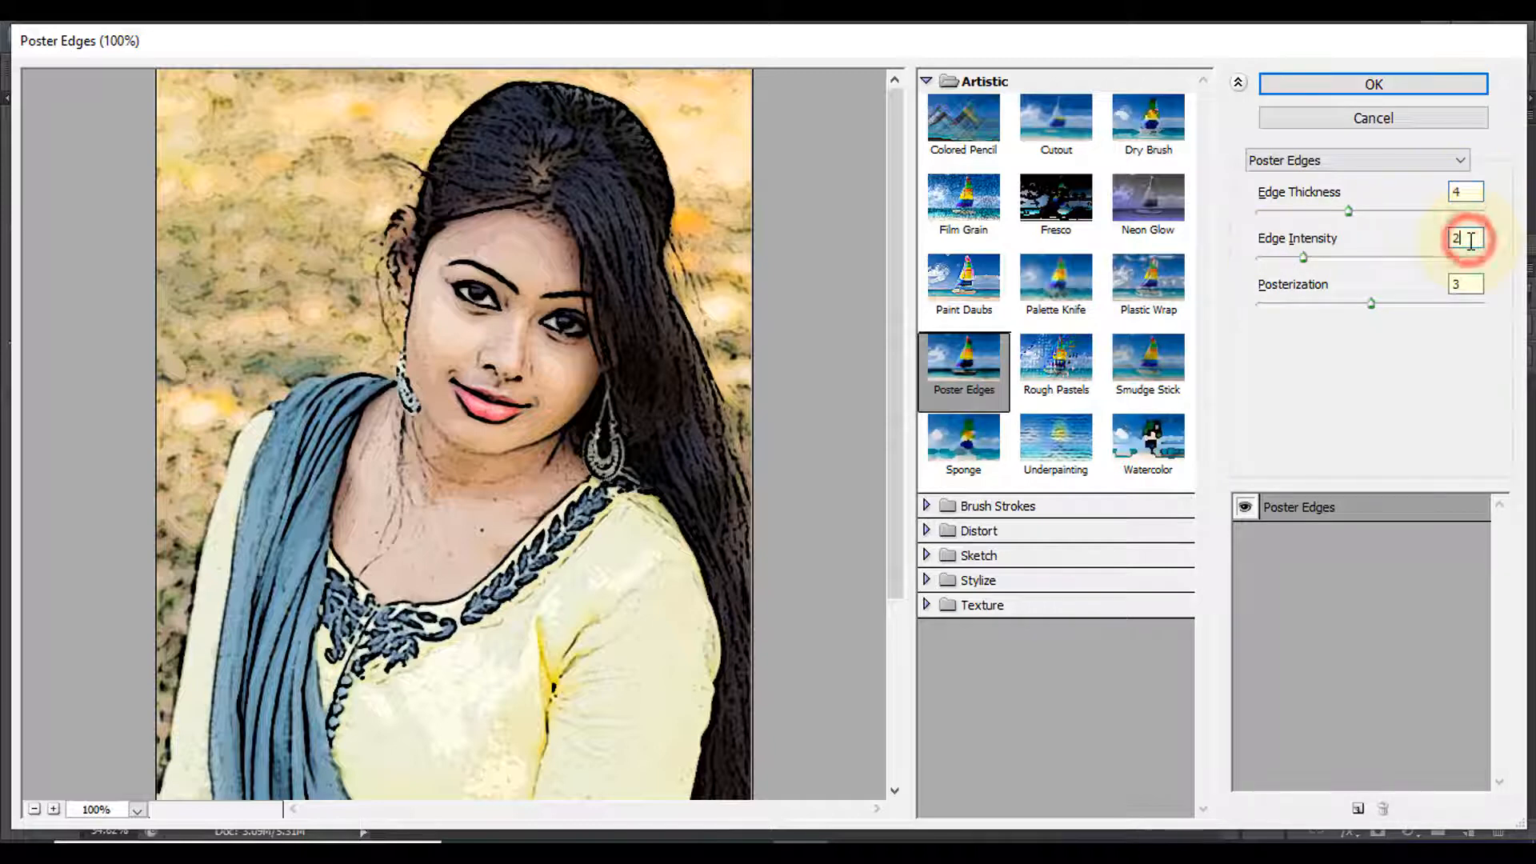
left_click(1470, 286)
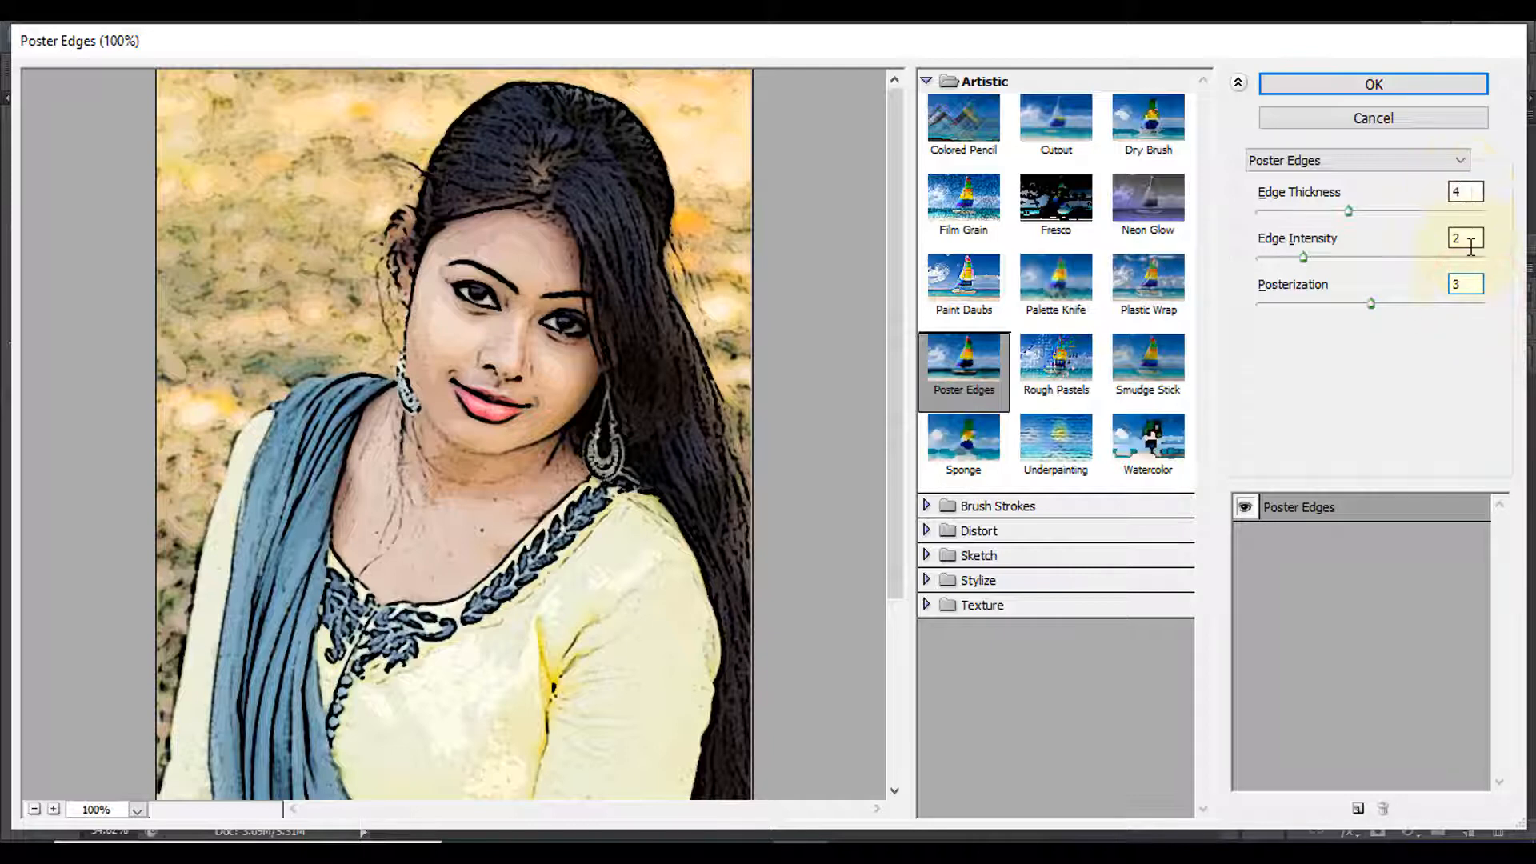
left_click(1363, 94)
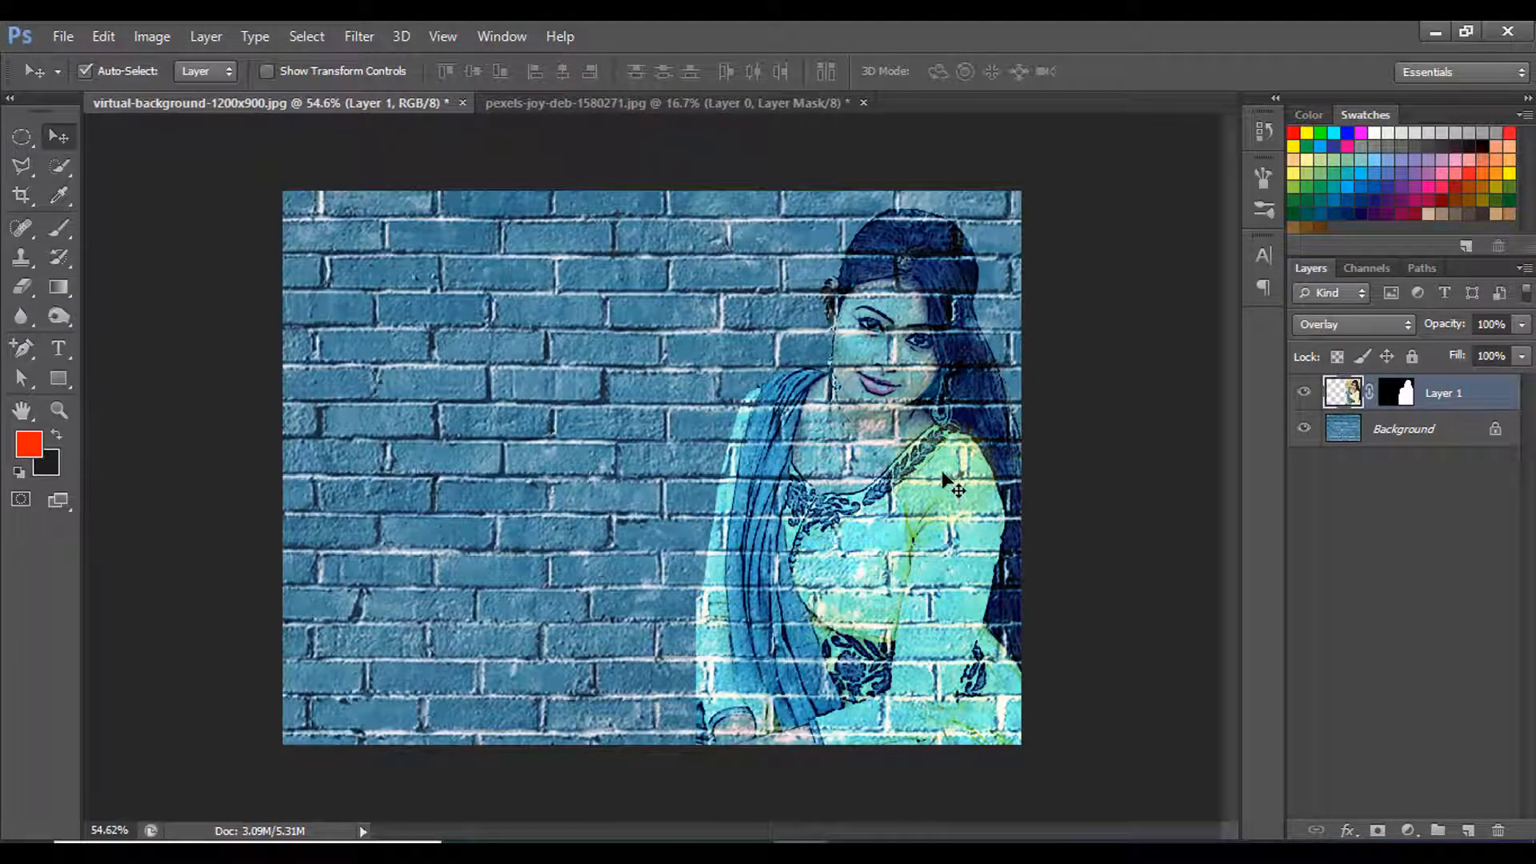
- Reapply the Poster Edges filter to the woman's layer two more times with the same settings
left_click(363, 36)
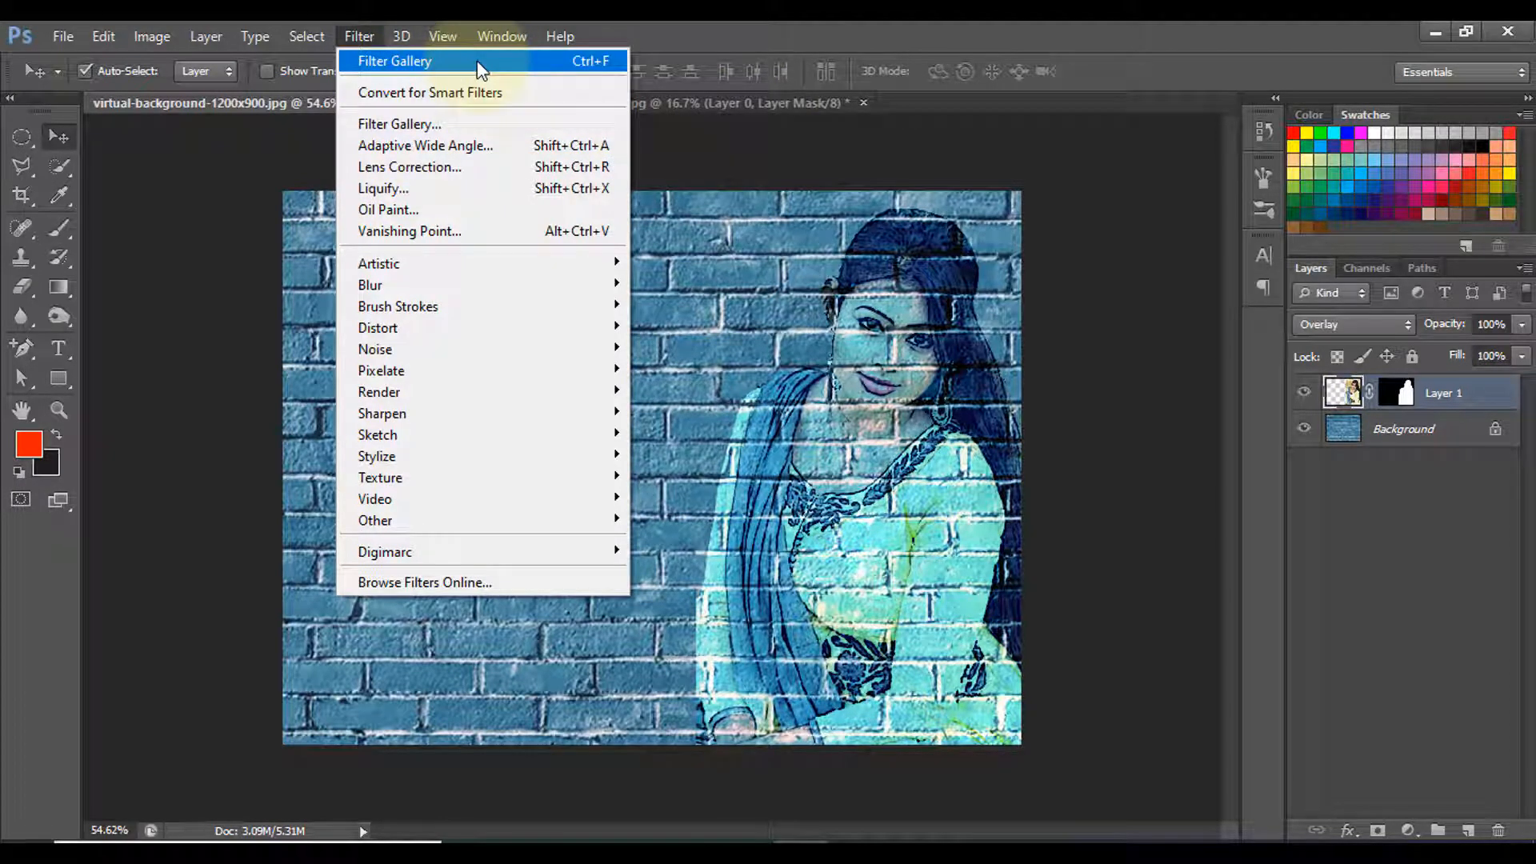
left_click(765, 21)
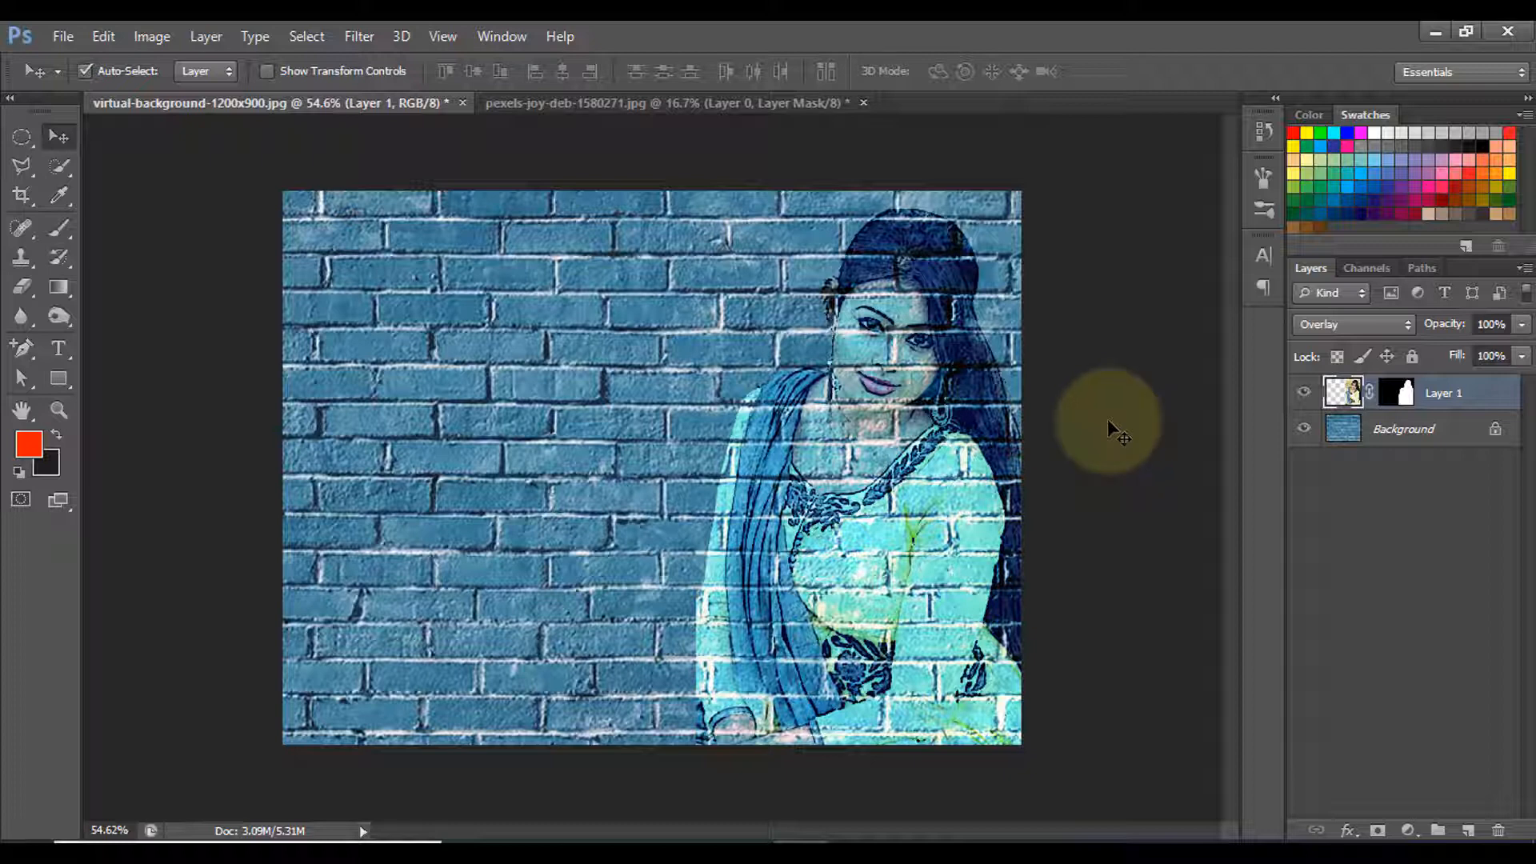
key("ctrl+f")
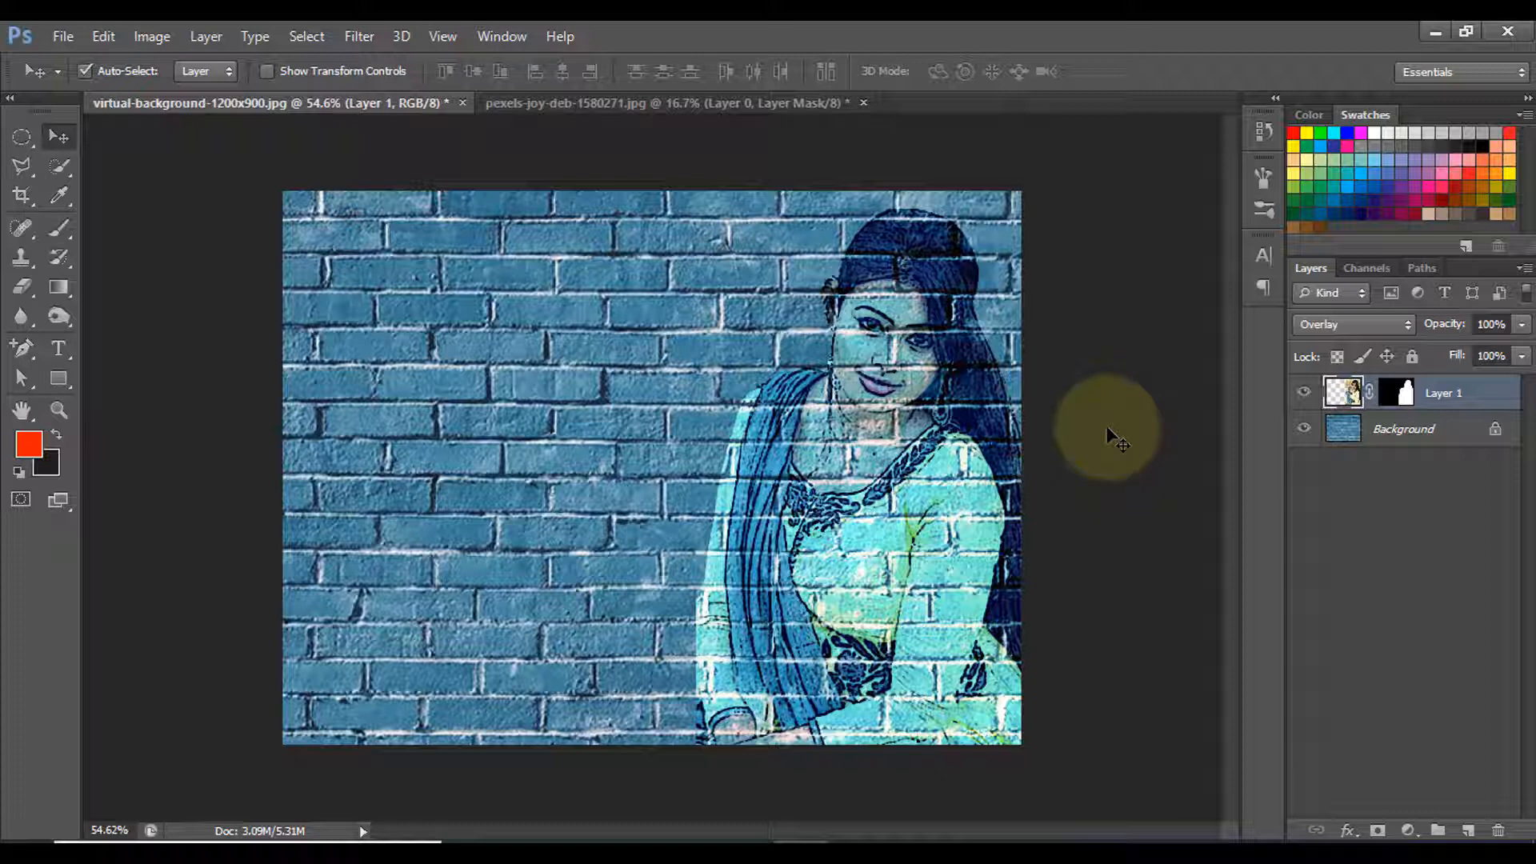
key("ctrl+f")
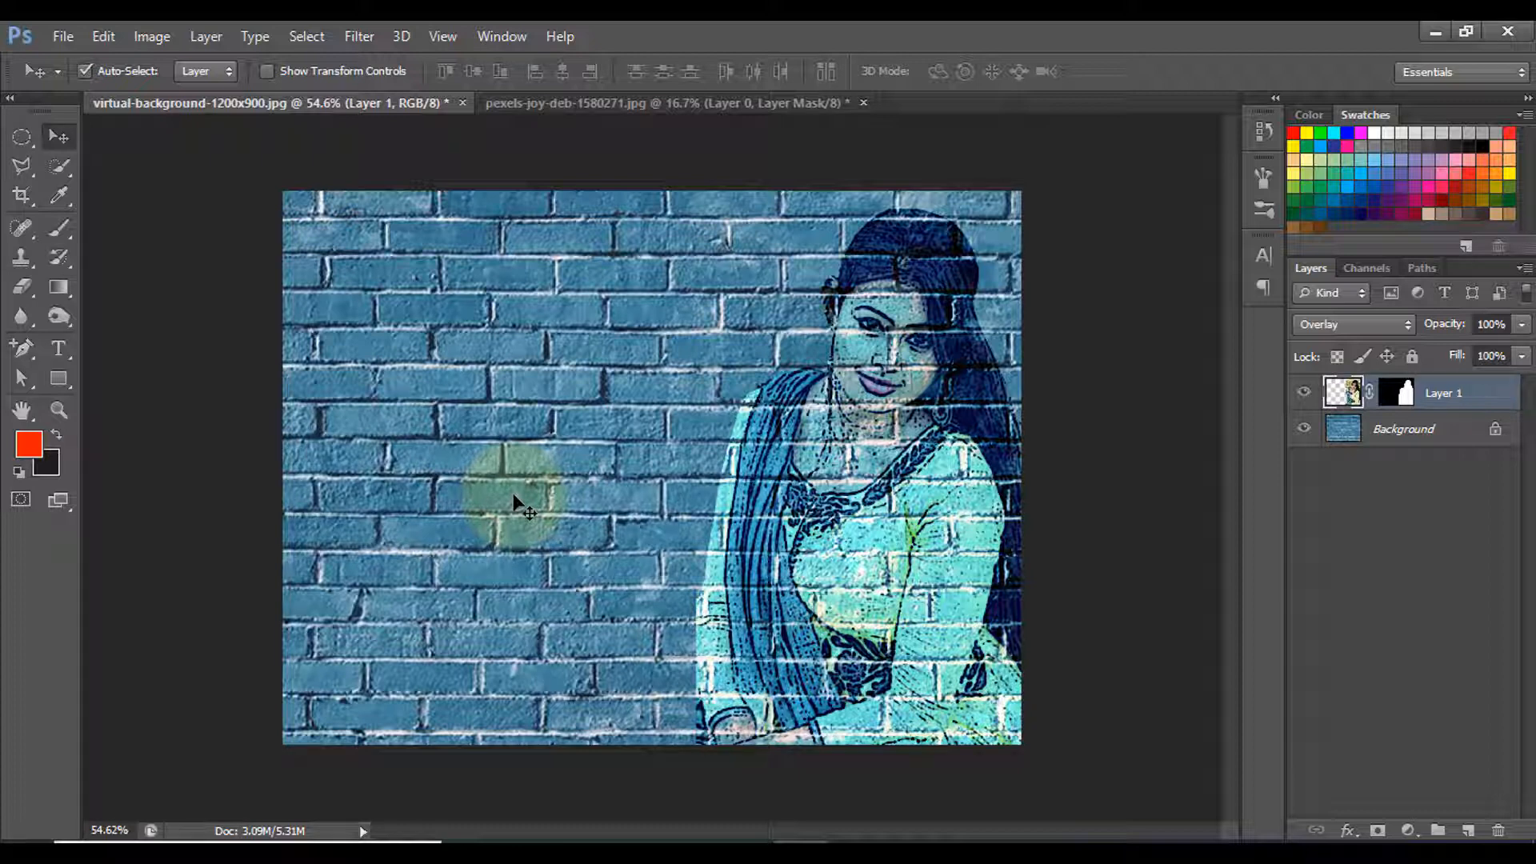
- Add the 60 pt text "পোস্টার" on the empty brick area beside the woman
left_click(58, 348)
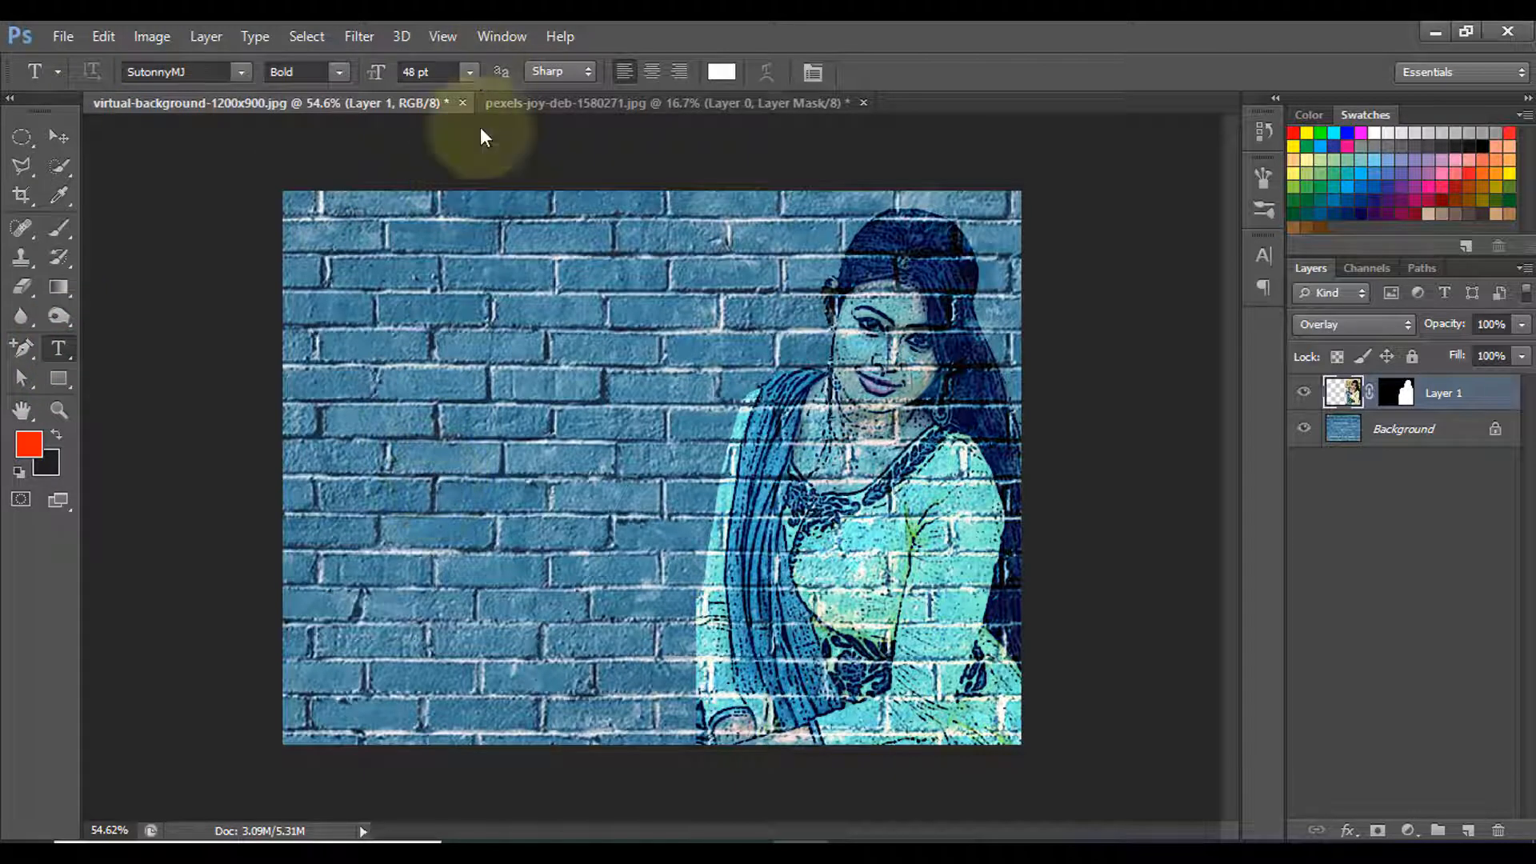
left_click(472, 72)
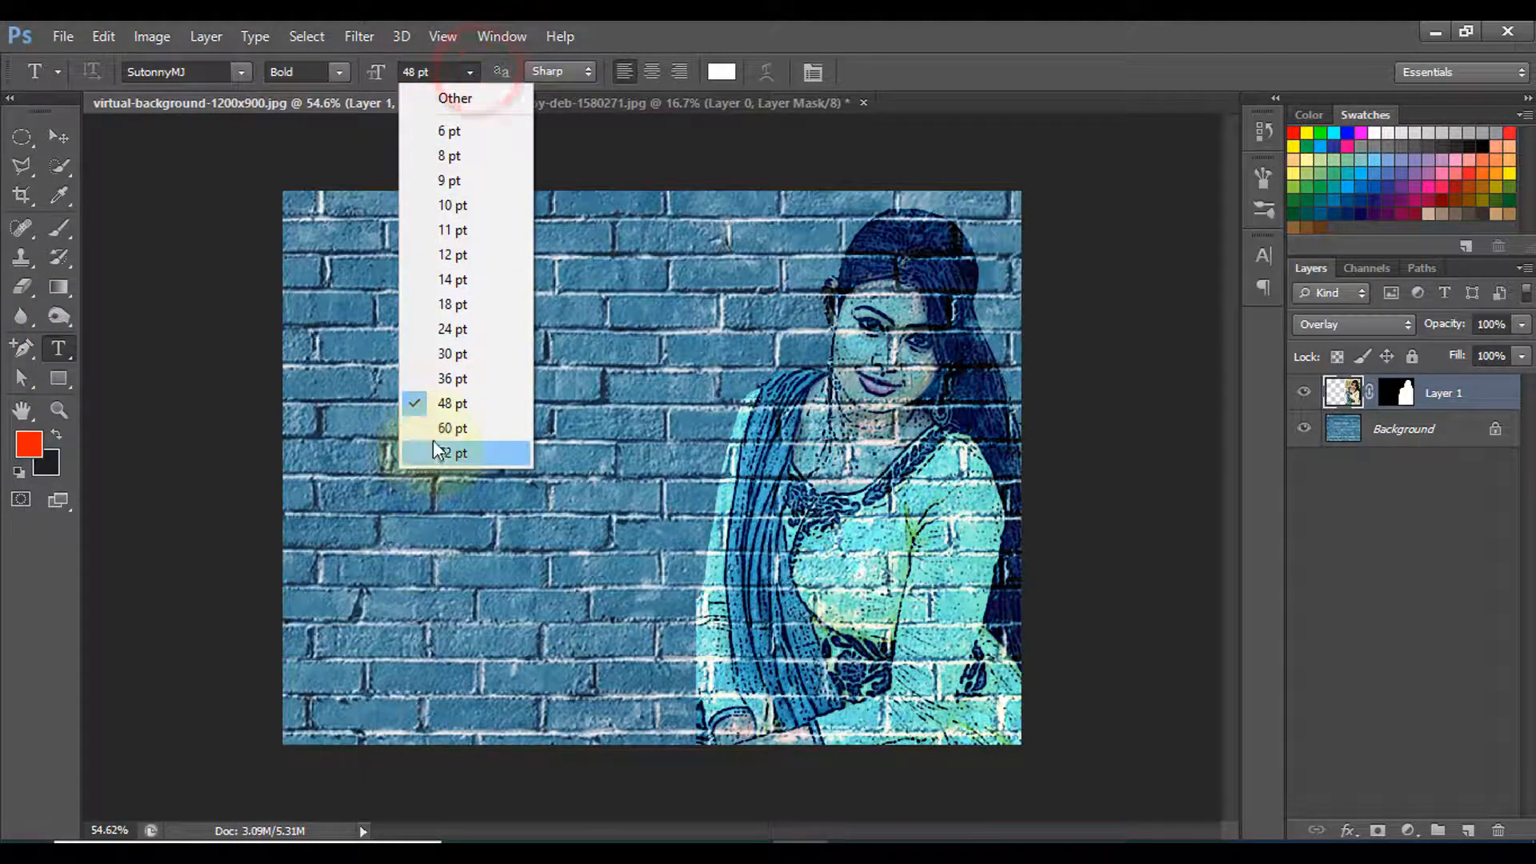
left_click(434, 430)
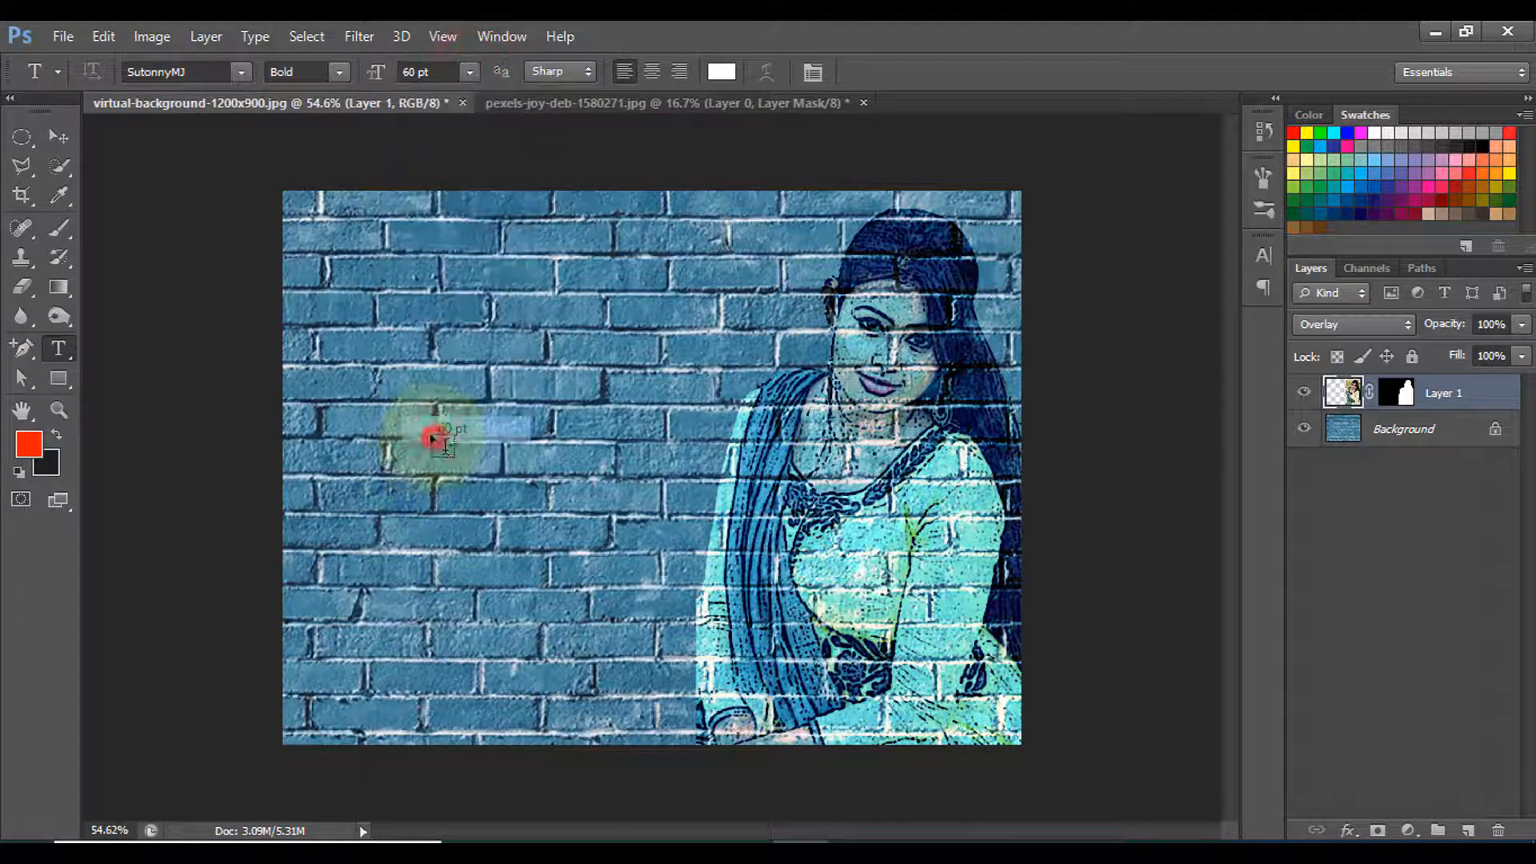
left_click(387, 445)
type("পোস্টার")
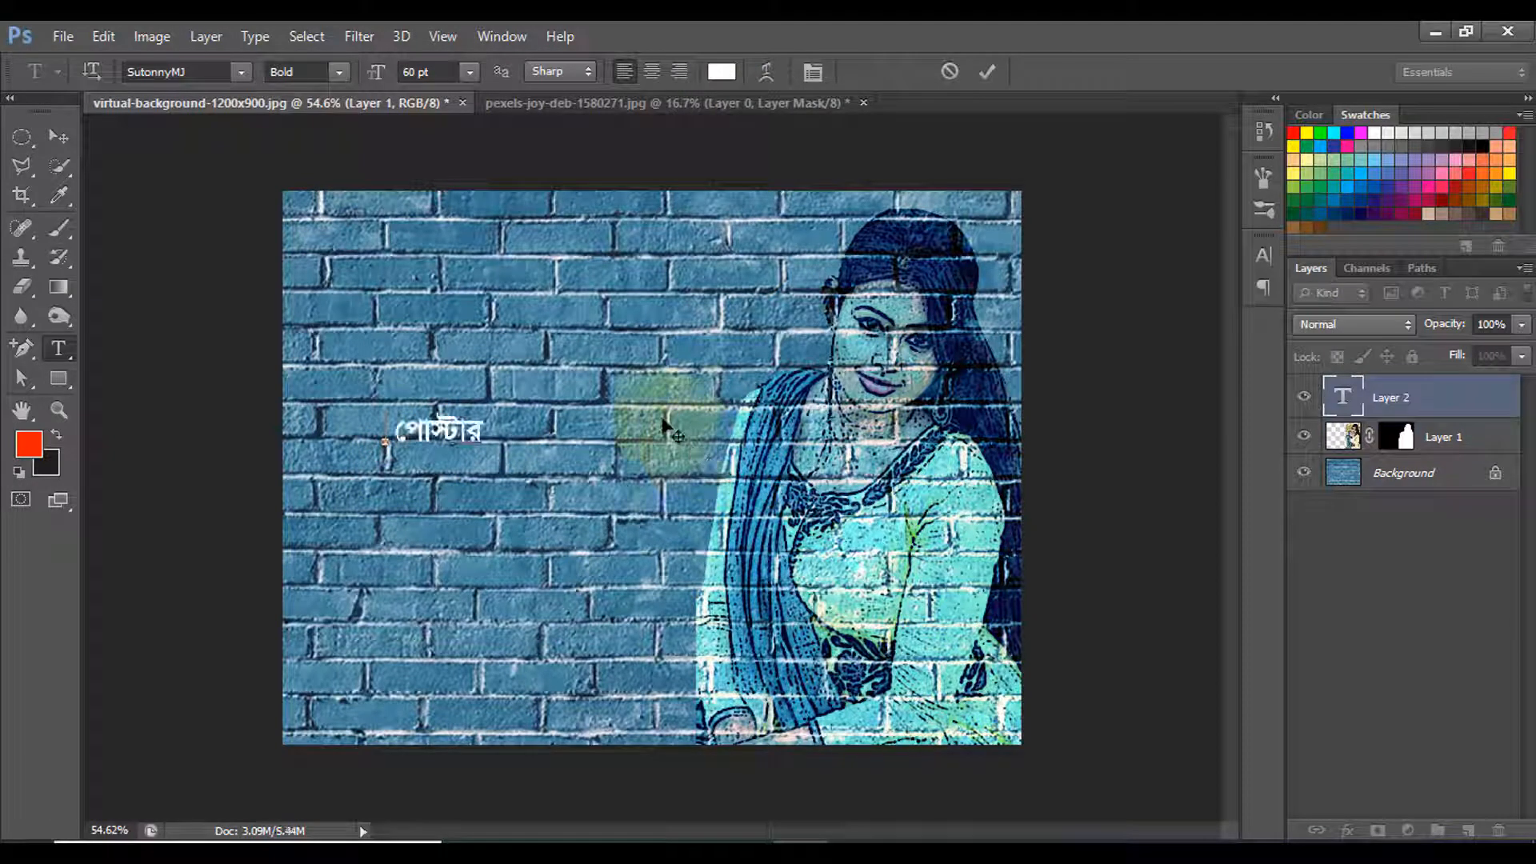
left_click(993, 70)
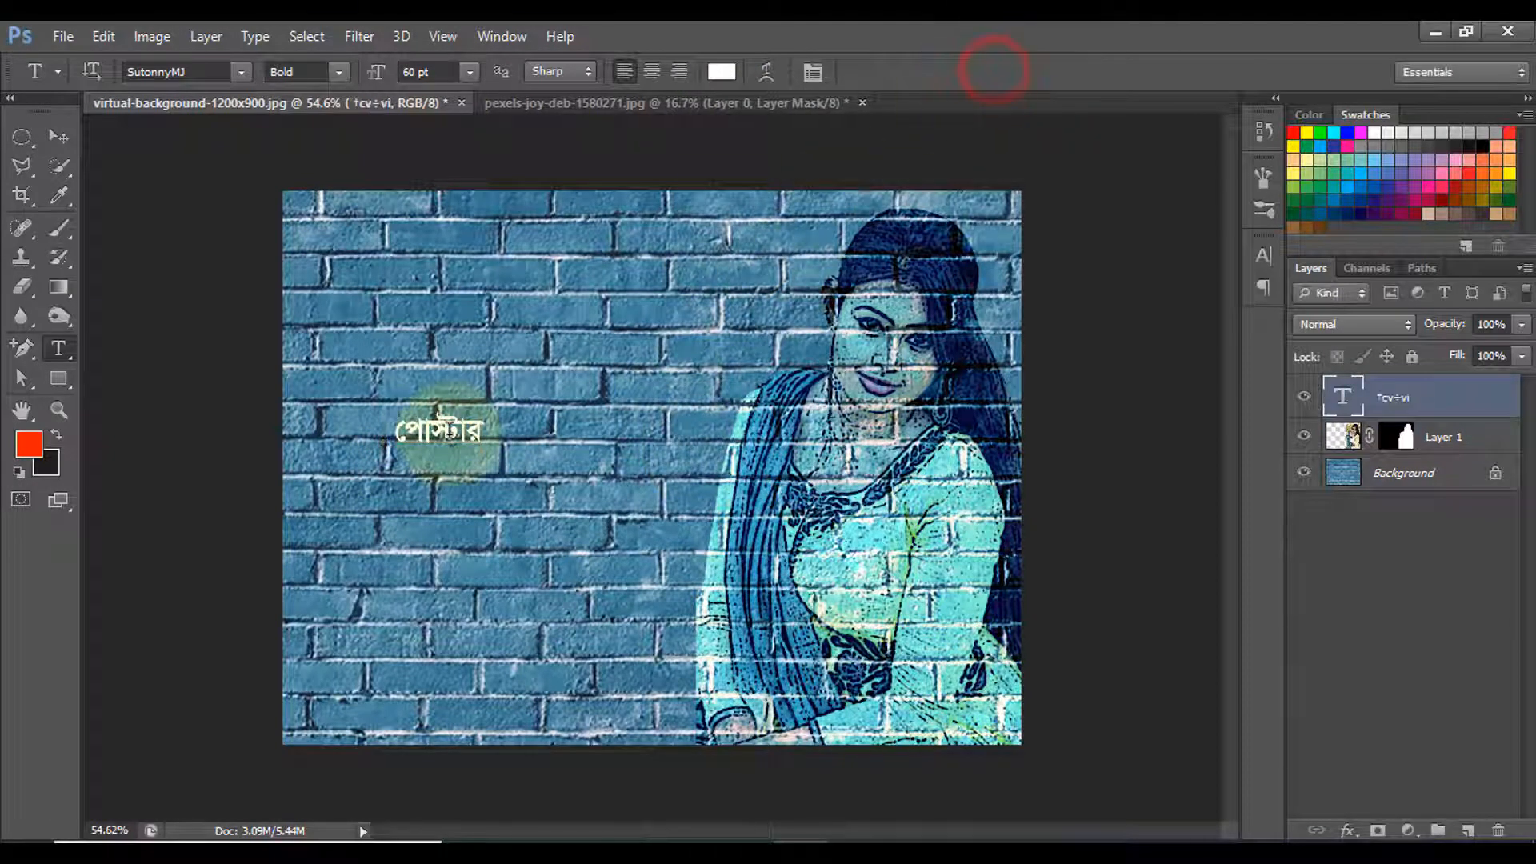
- Enlarge the "পোস্টার" text to about 243 pt and position it to fill the wall space beside the woman
key("ctrl+t")
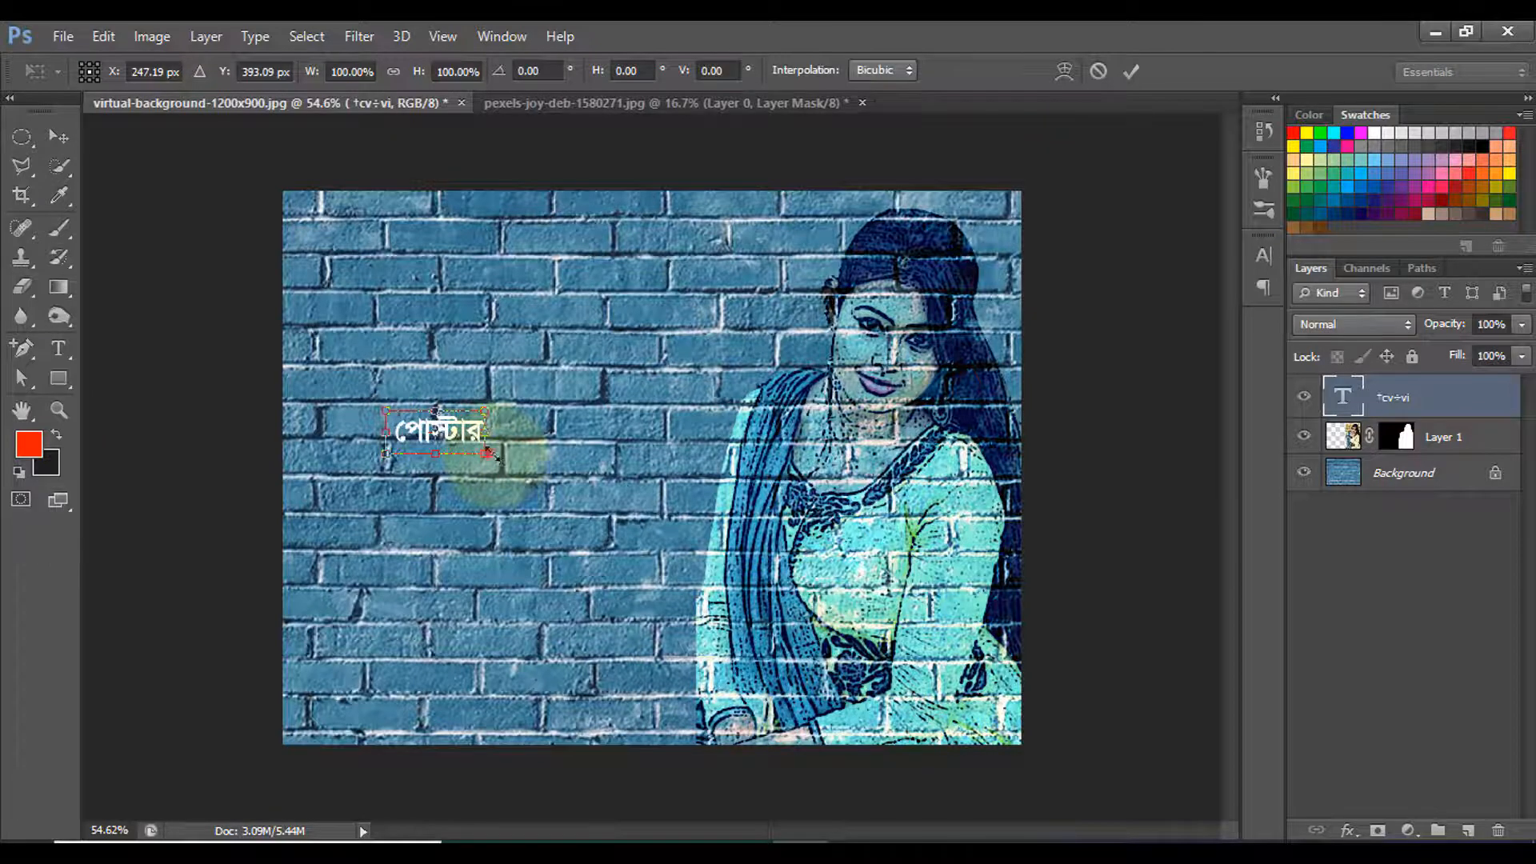
left_click_drag(486, 448, 683, 611)
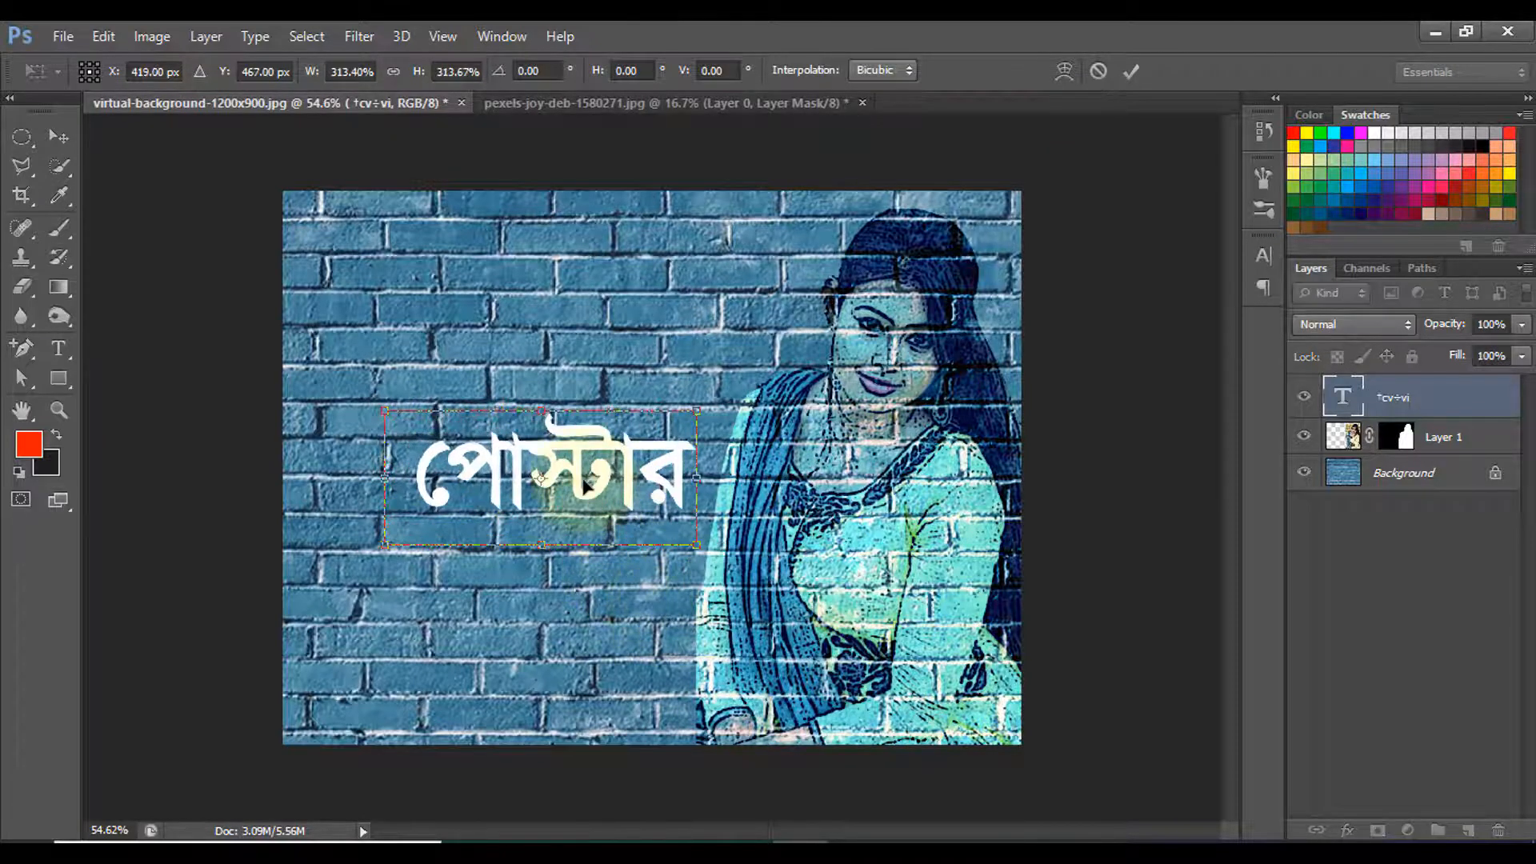
left_click_drag(597, 503, 490, 474)
left_click_drag(616, 534, 701, 597)
left_click_drag(565, 520, 544, 551)
left_click(1130, 72)
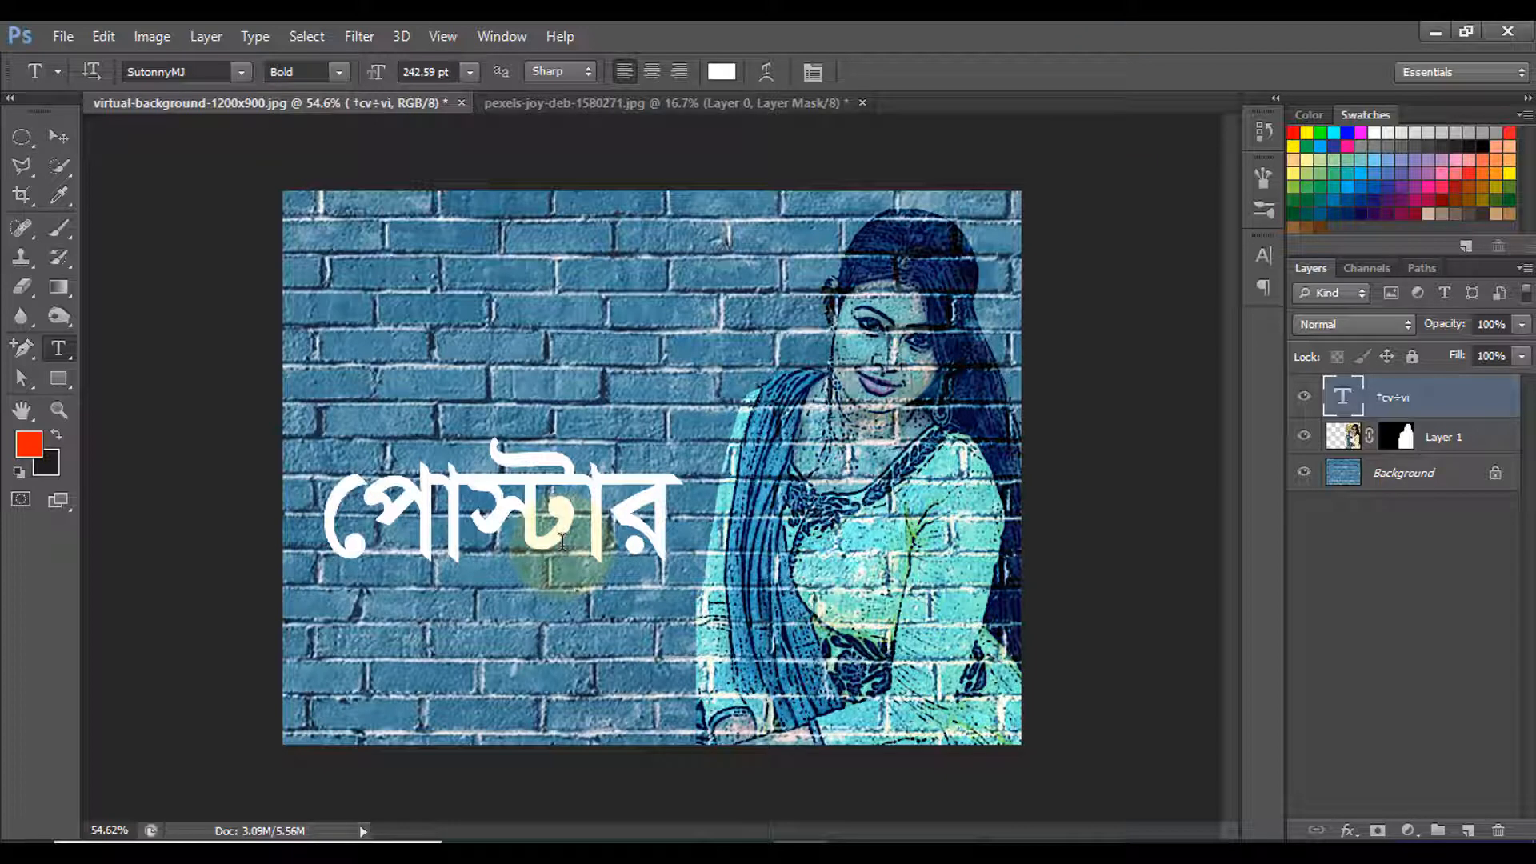
- Blend the text into the bricks by splitting the Blend If underlying layer's black slider to 69 / 135
right_click(1468, 400)
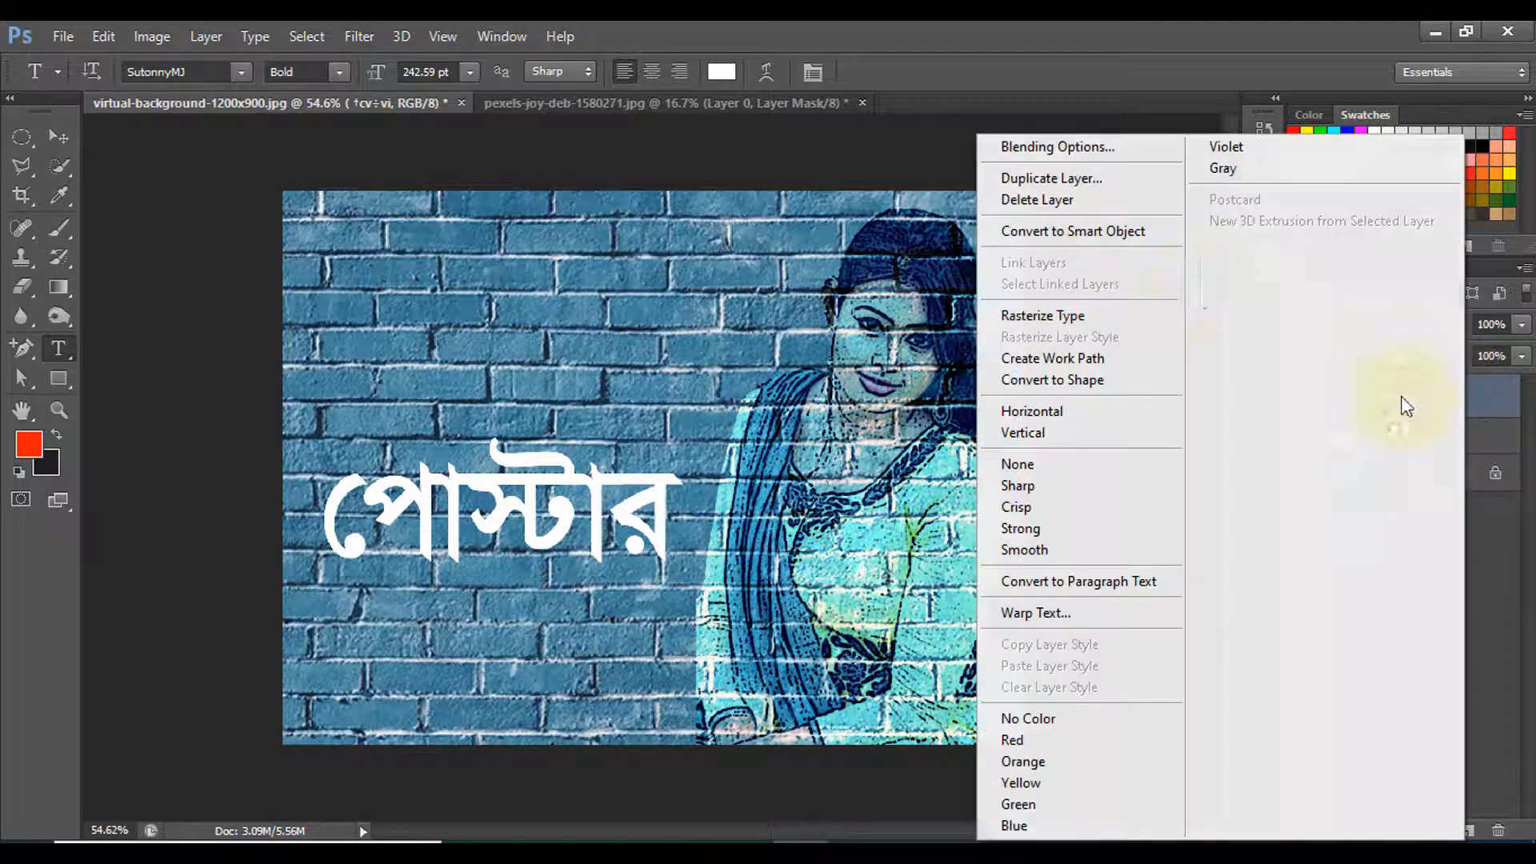
left_click(1102, 156)
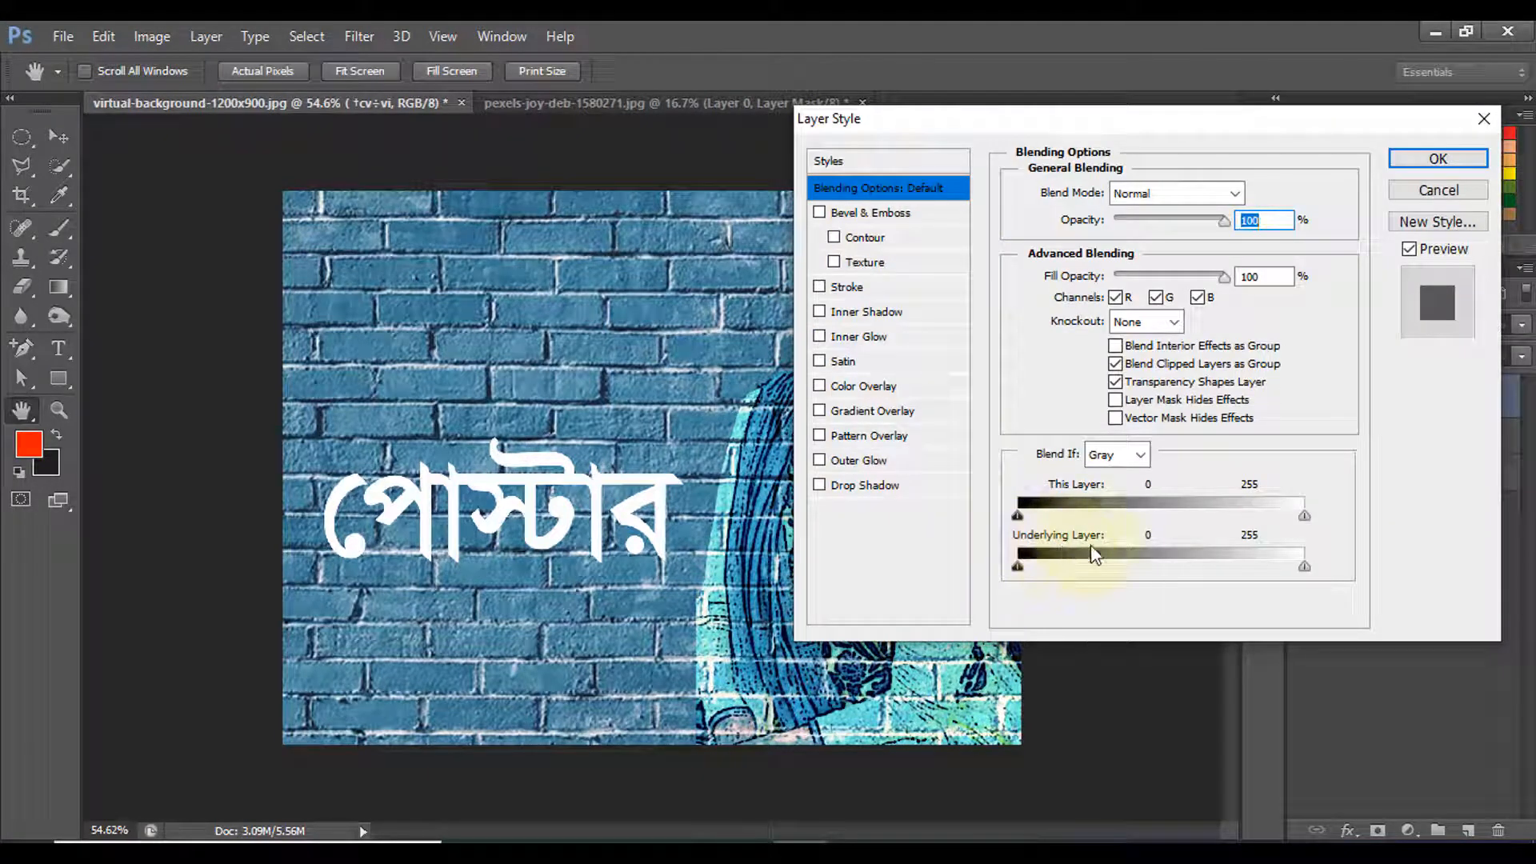
left_click_drag(1017, 568, 1101, 571)
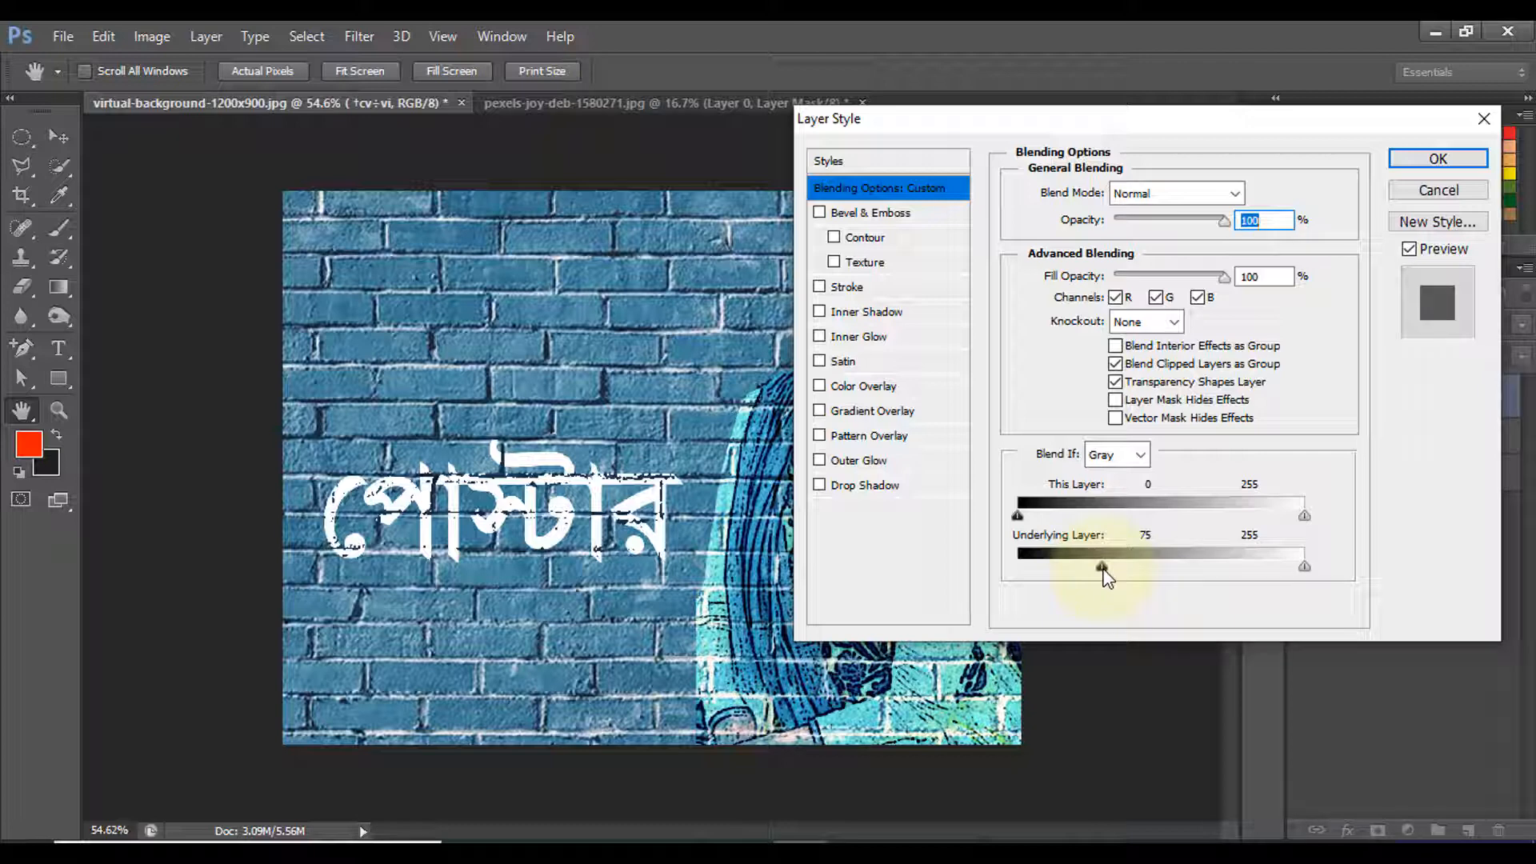
key("alt")
mouse_move(1103, 568)
left_mouse_down()
mouse_move(1053, 568)
mouse_move(1138, 568)
mouse_move(1091, 571)
left_mouse_up()
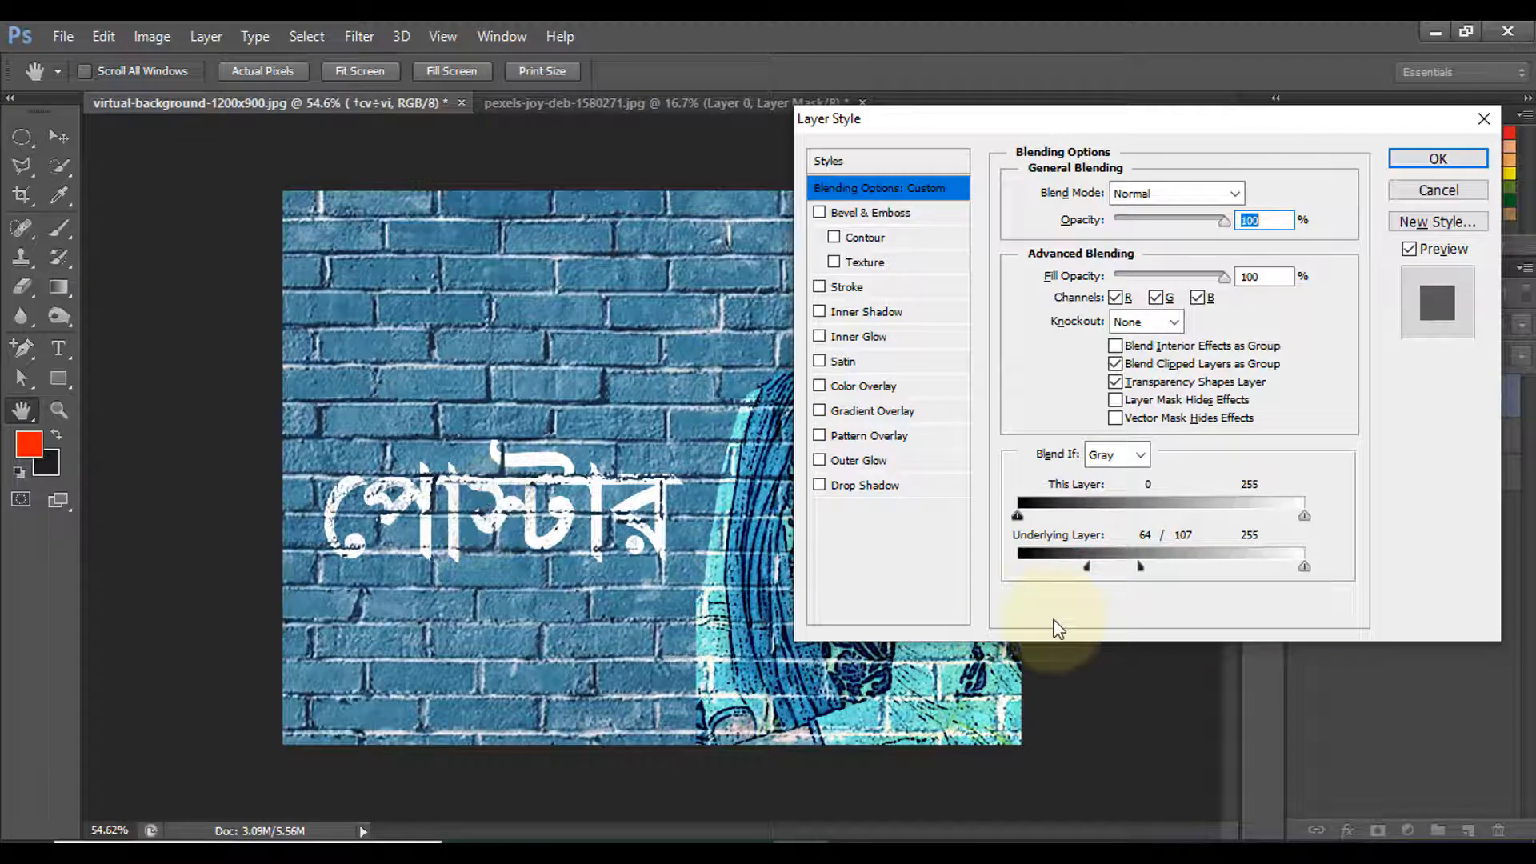
left_click_drag(1142, 569, 1166, 572)
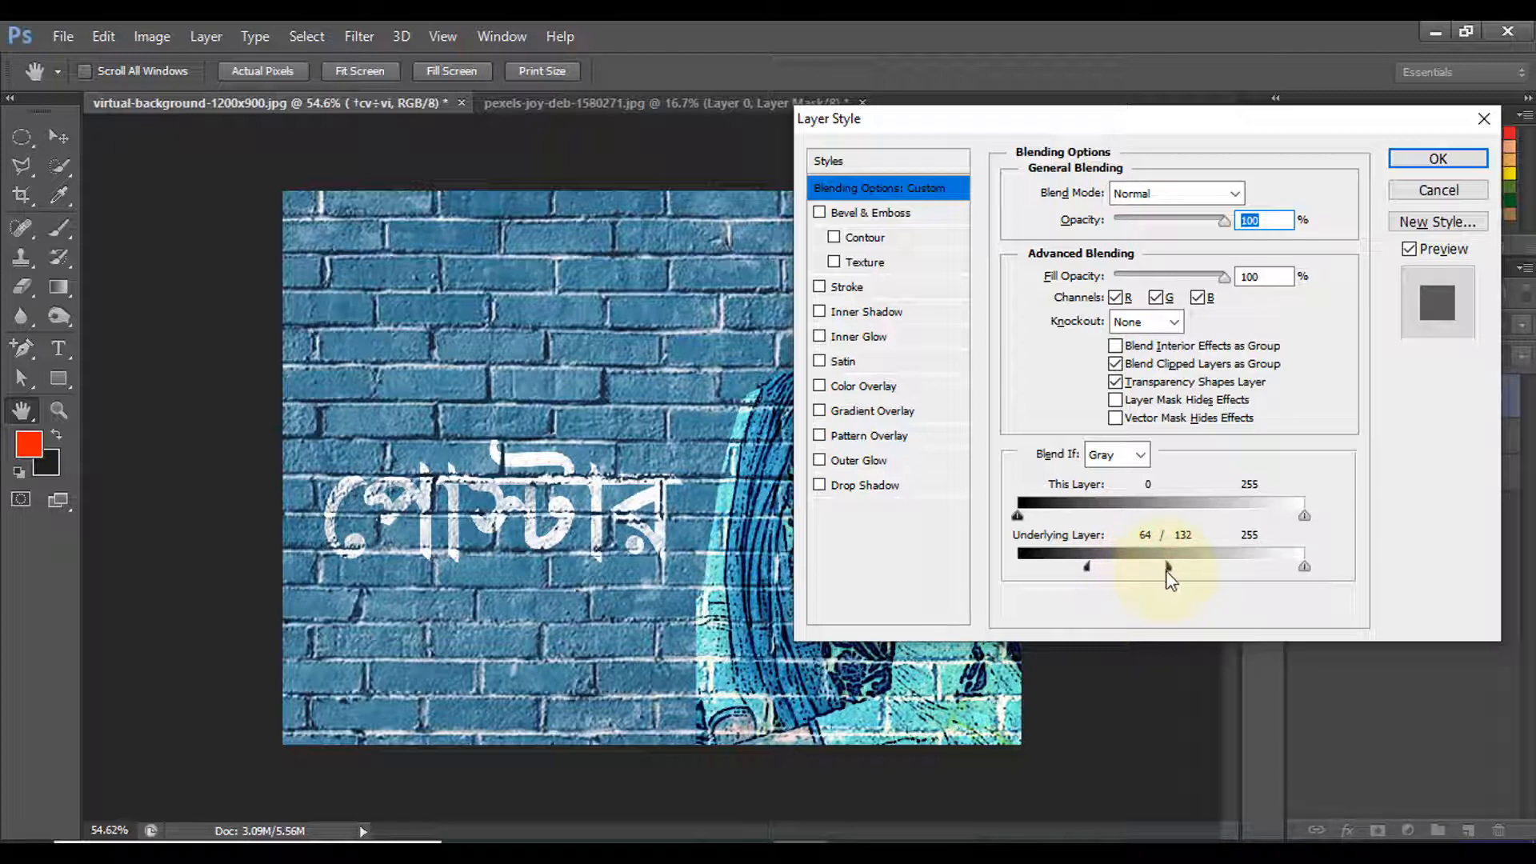
mouse_move(1096, 568)
left_mouse_down()
mouse_move(1081, 569)
mouse_move(1097, 573)
mouse_move(1087, 586)
left_mouse_up()
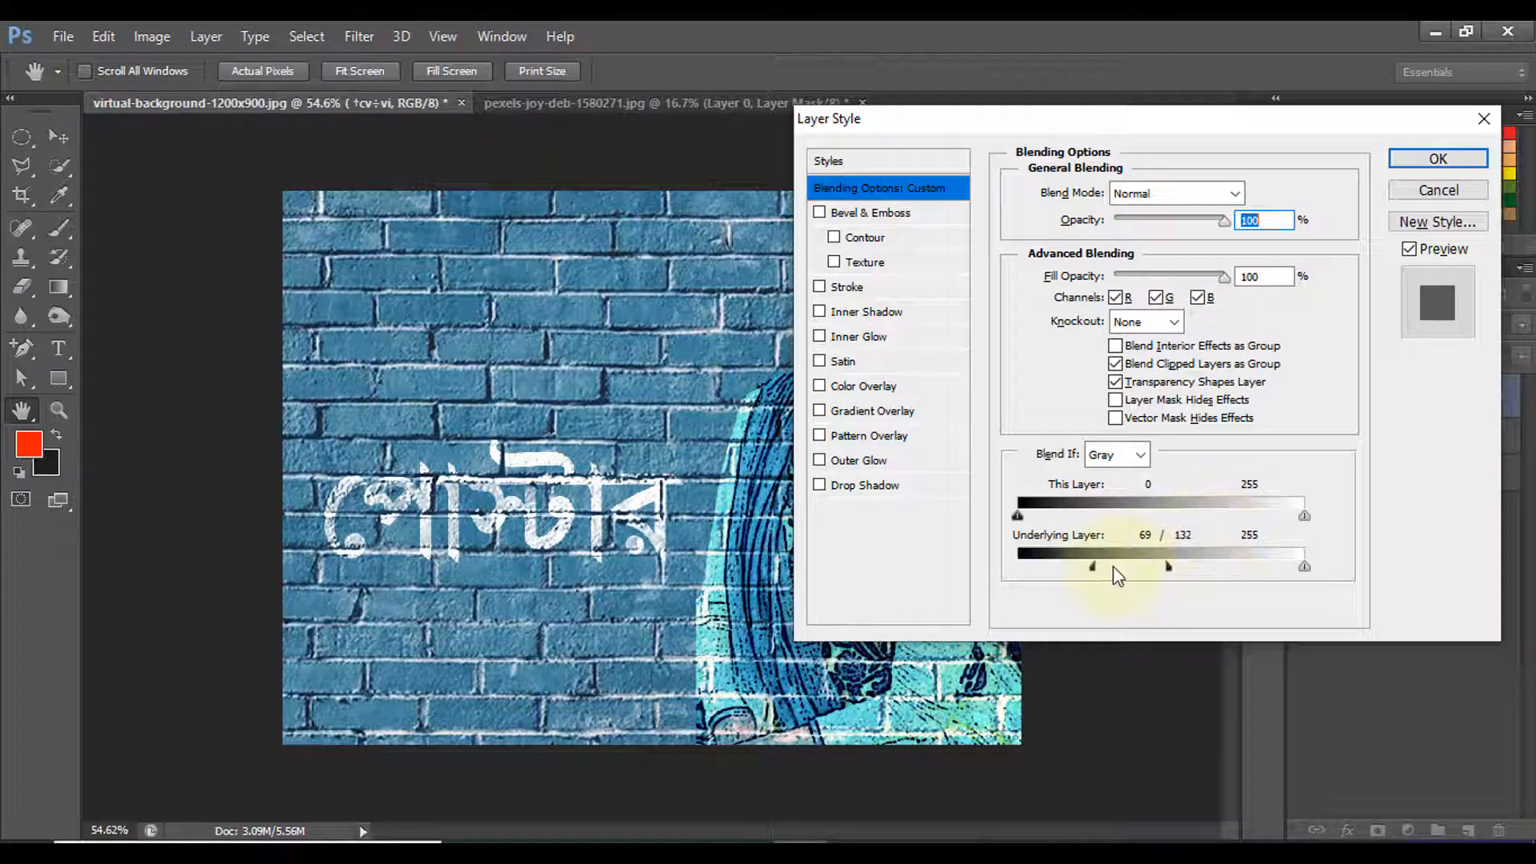
left_click_drag(1167, 566, 1169, 567)
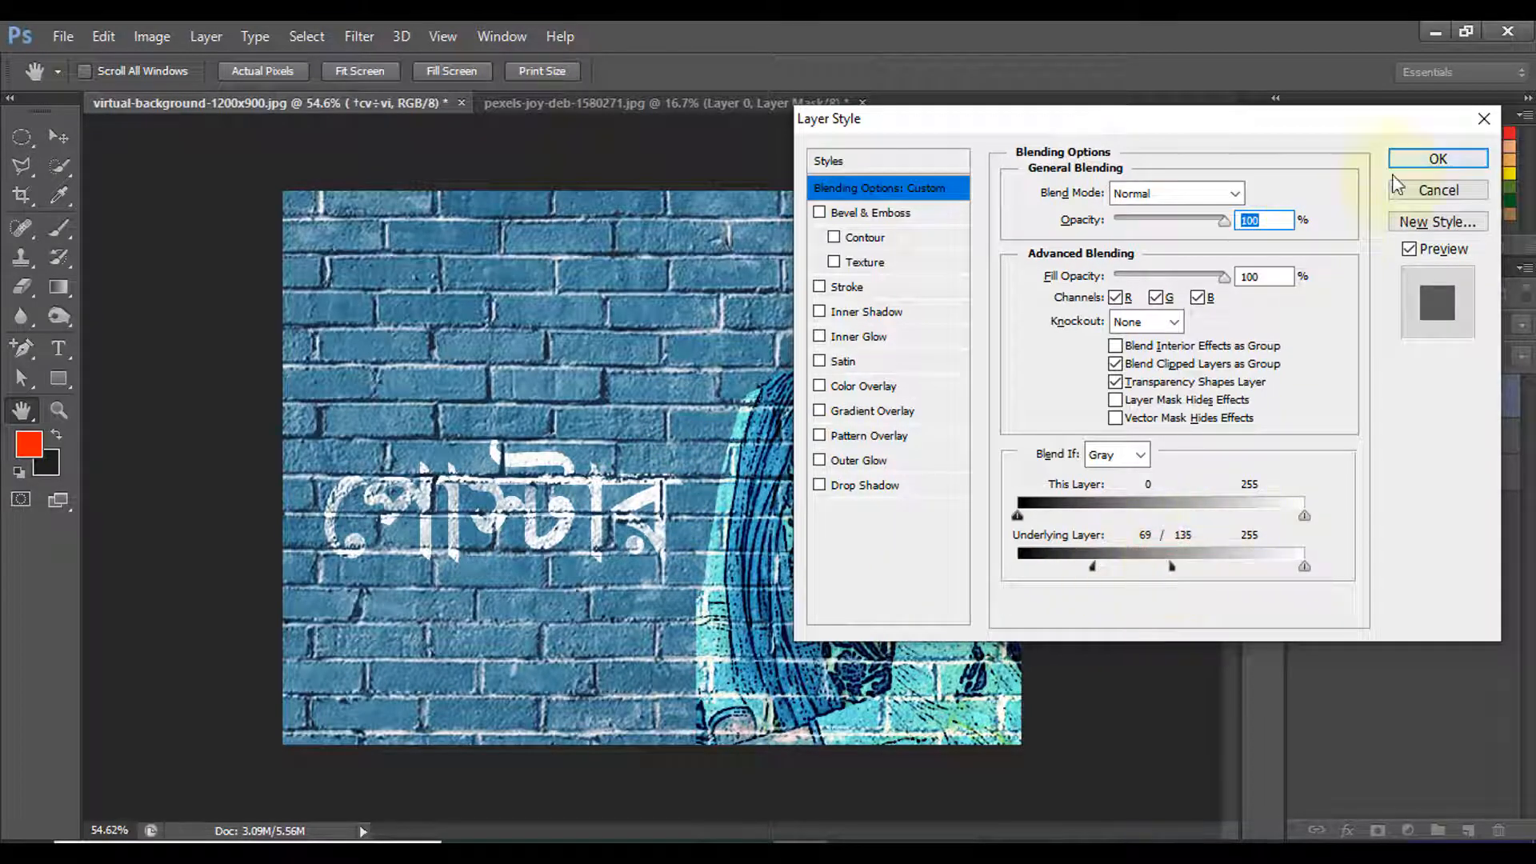
left_click(1432, 159)
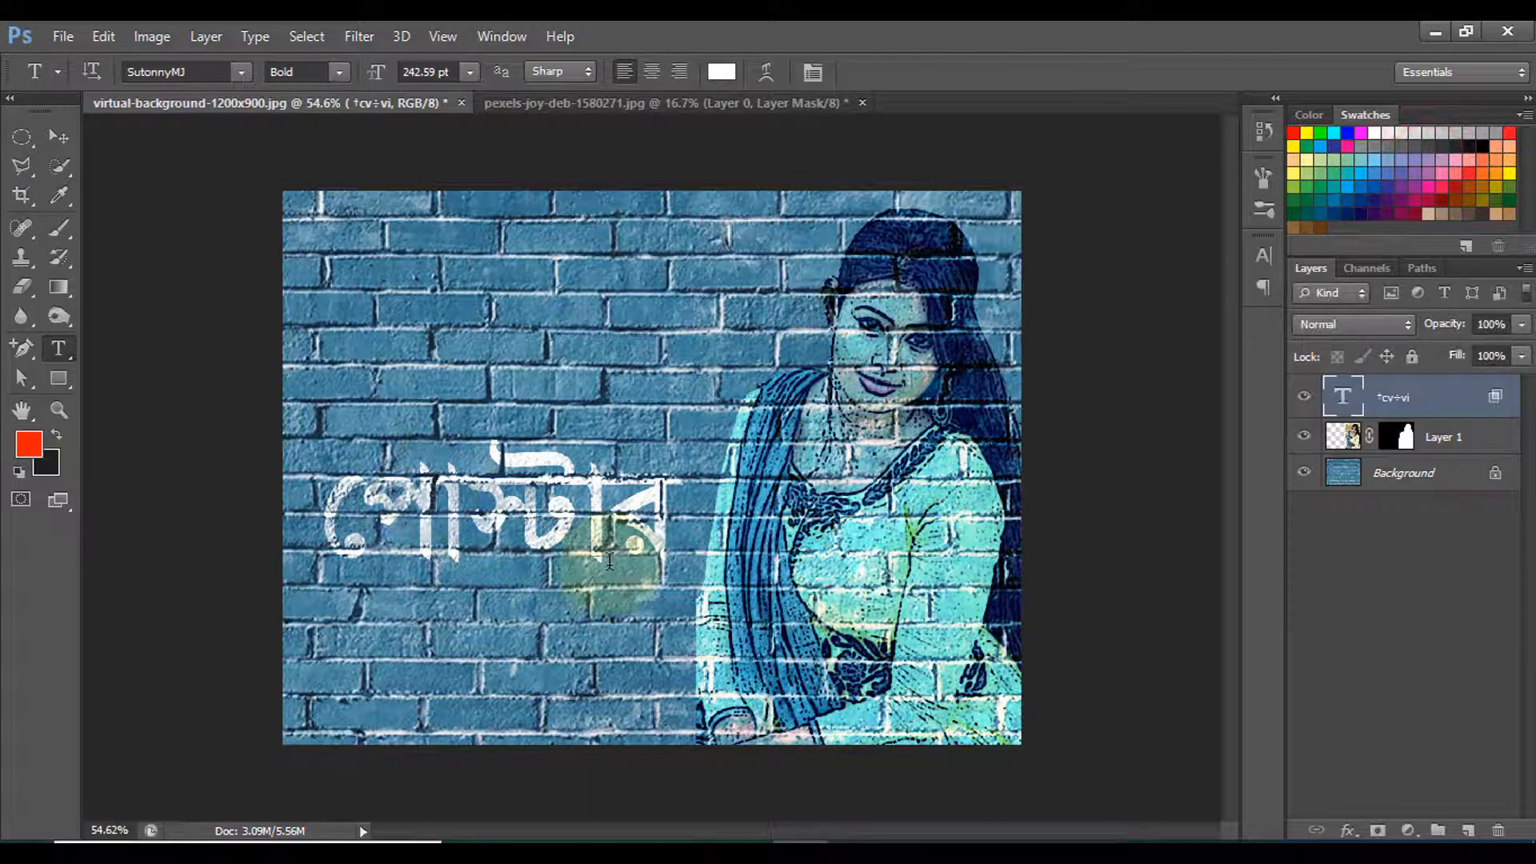